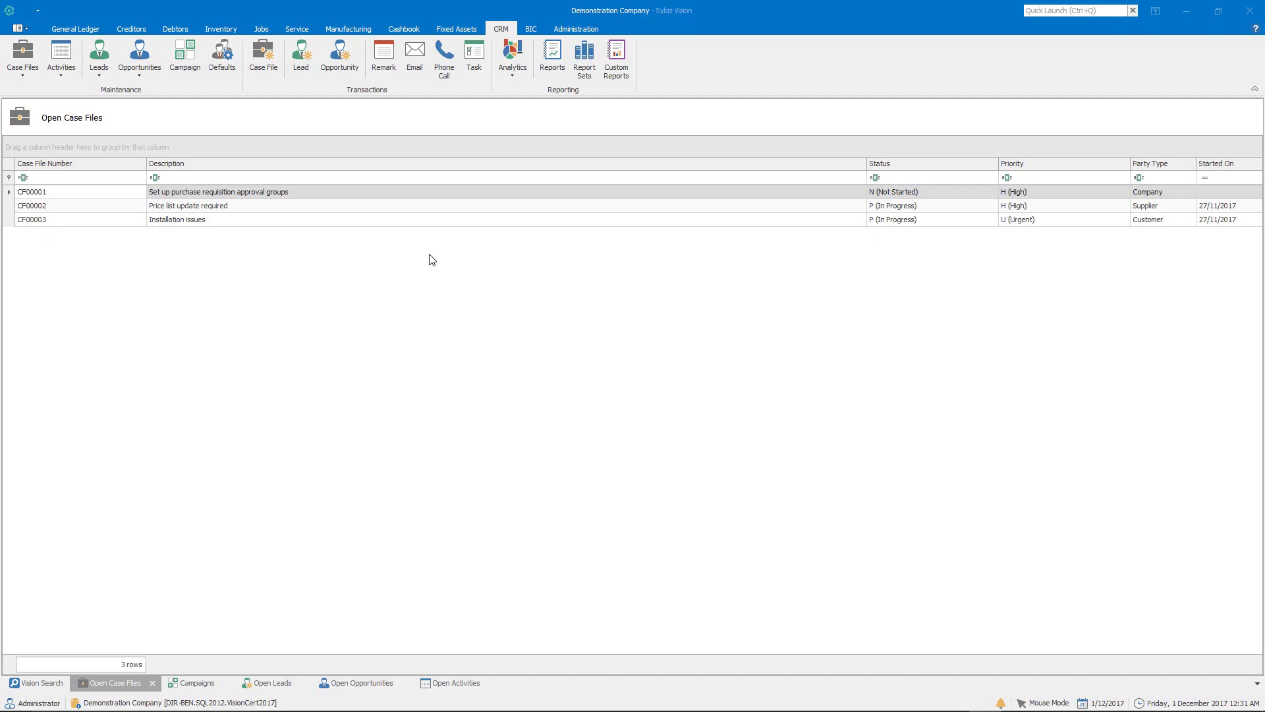
Step: Open case file CF00001 and list its linked tasks TK00007 and TK00008
{"action": "left_click", "coordinate": [352, 193]}
{"action": "double_click", "coordinate": [354, 199]}
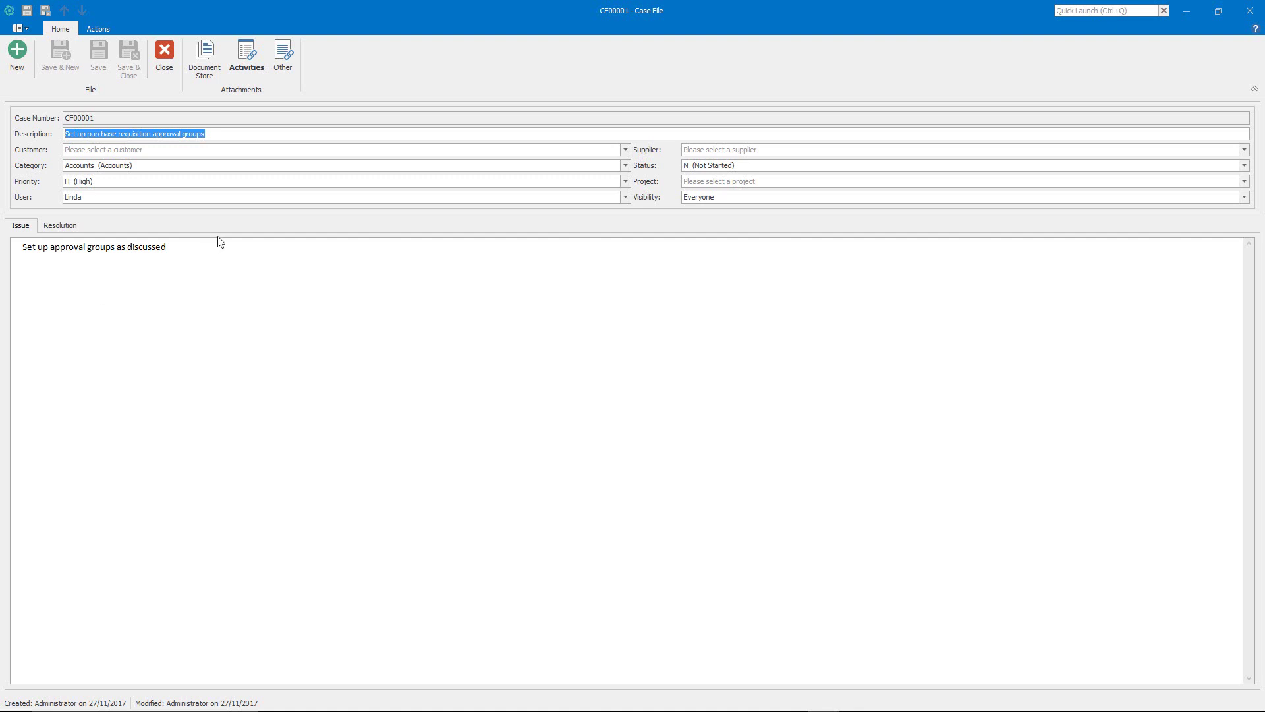
{"action": "left_click", "coordinate": [251, 71]}
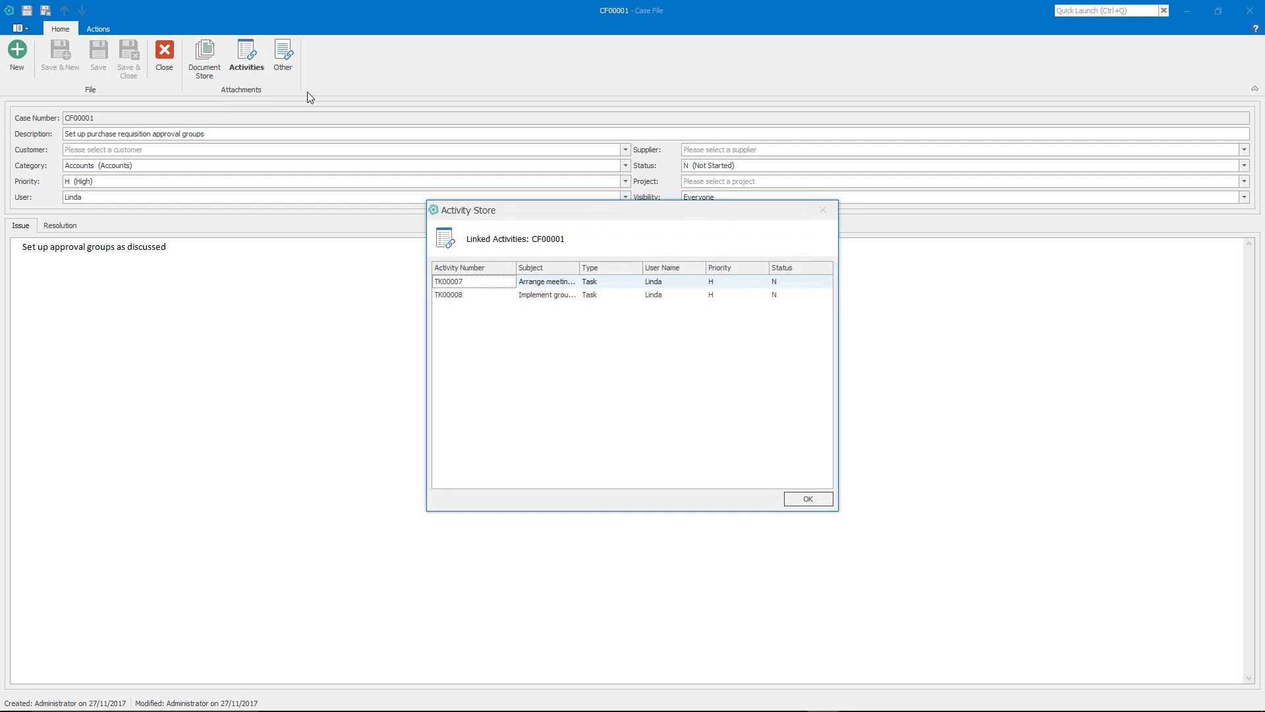
Step: Review task TK00007 and its visibility options, then close it and the Activity Store
{"action": "double_click", "coordinate": [504, 284]}
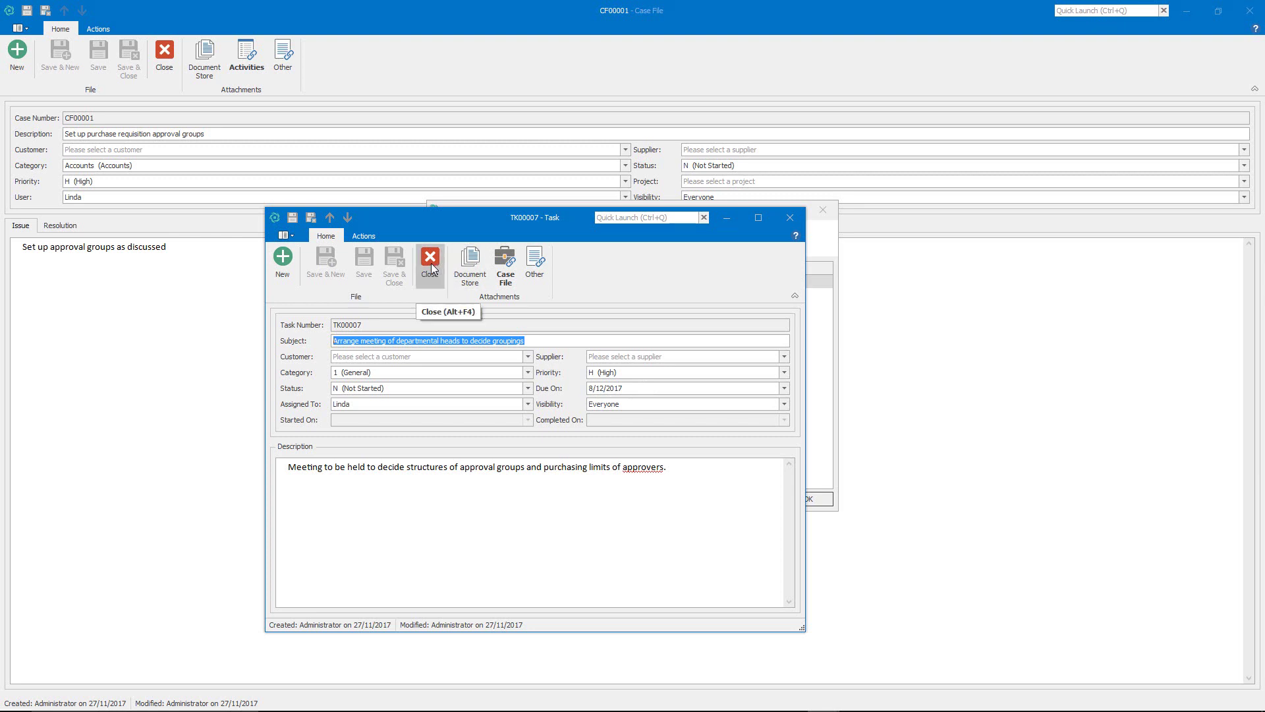
{"action": "left_click", "coordinate": [784, 404]}
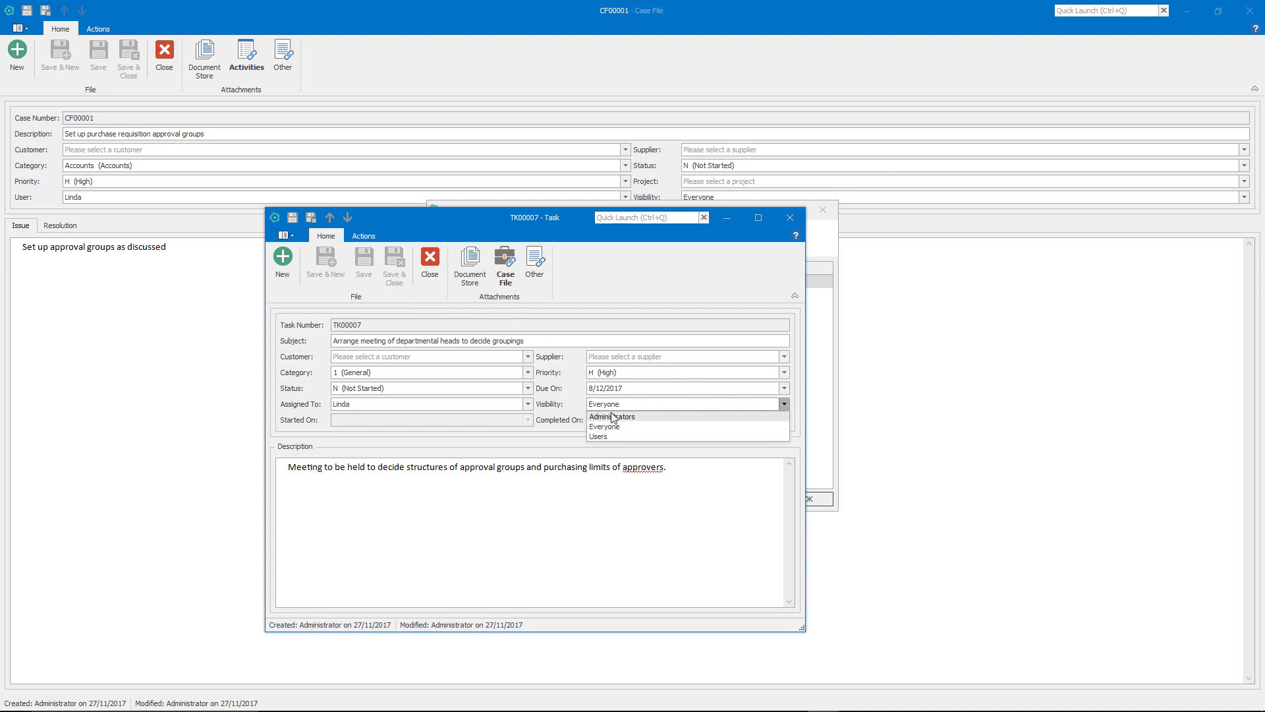
{"action": "left_click", "coordinate": [437, 272]}
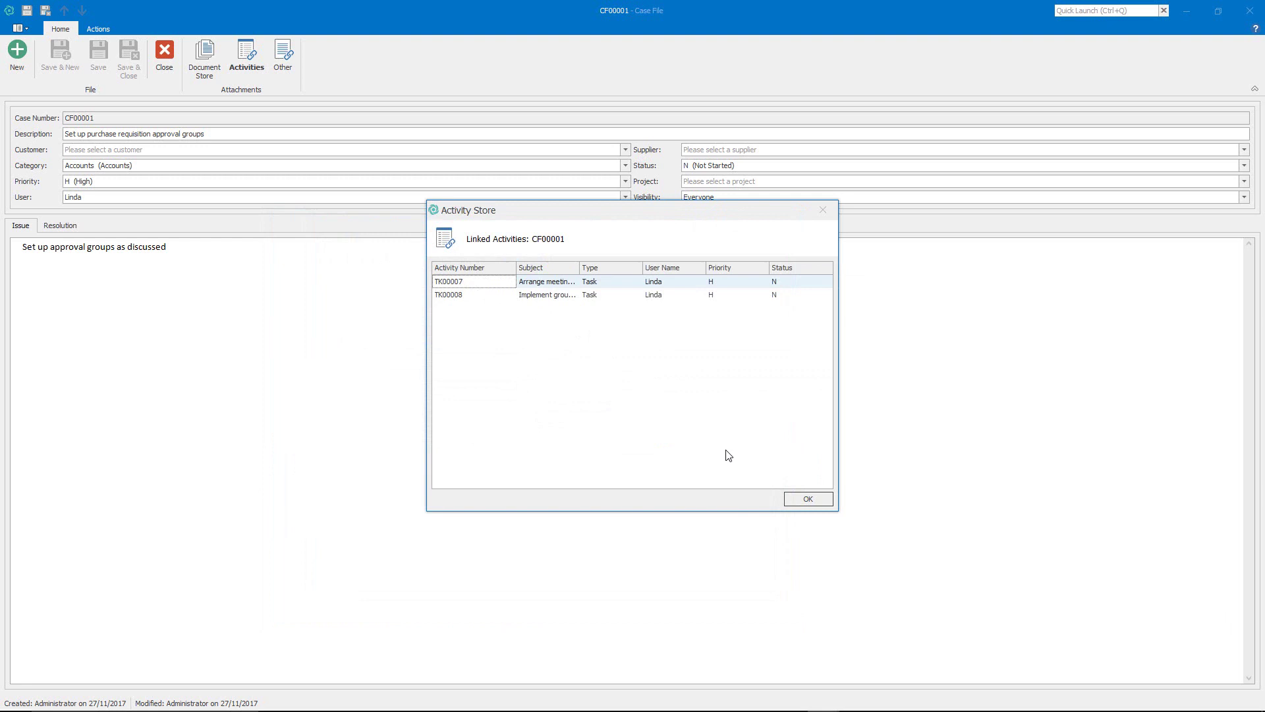
{"action": "left_click", "coordinate": [821, 502]}
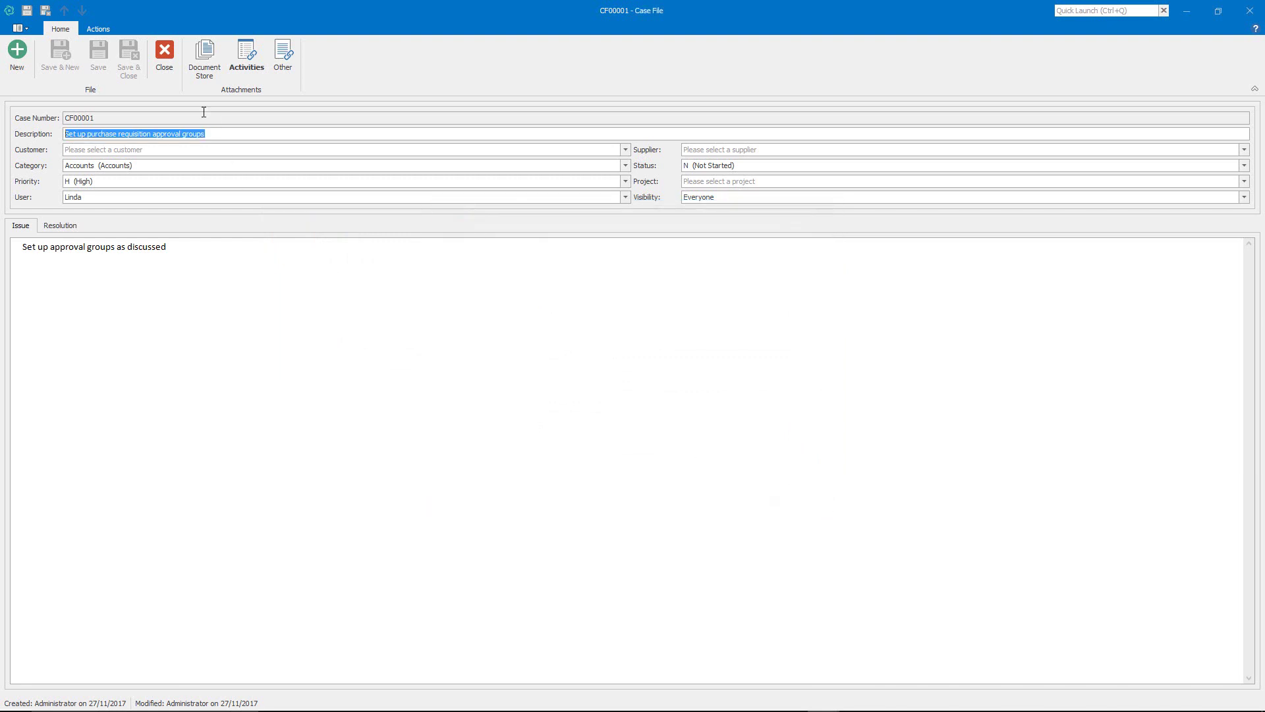
Step: Close CF00001 and open case file CF00002, the price list update request, checking its Actions ribbon
{"action": "left_click", "coordinate": [168, 71]}
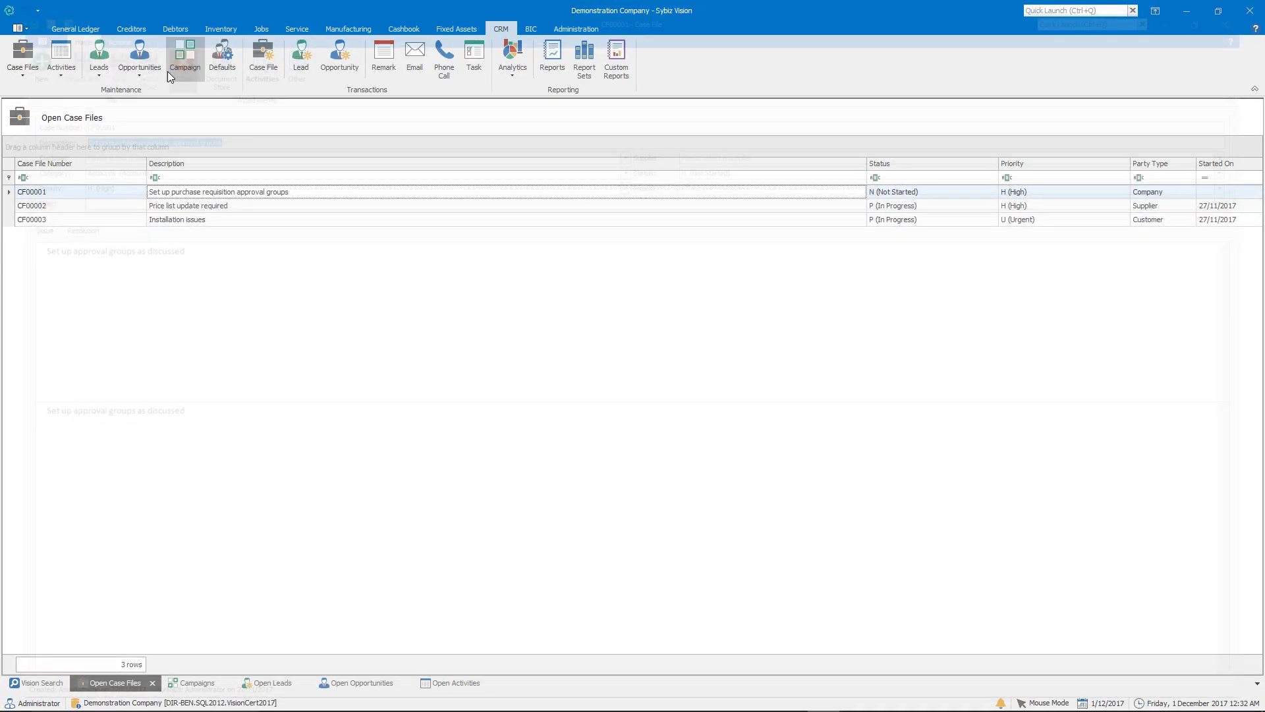
{"action": "left_click", "coordinate": [176, 207]}
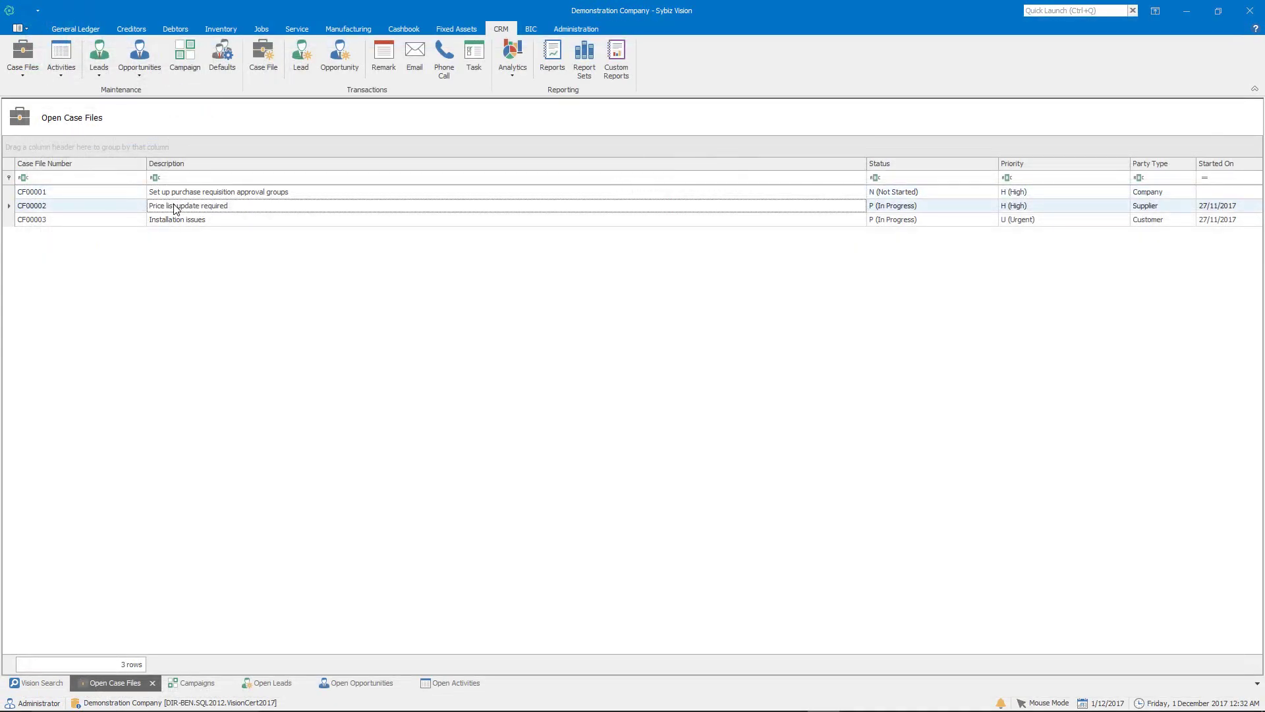
{"action": "double_click", "coordinate": [176, 209]}
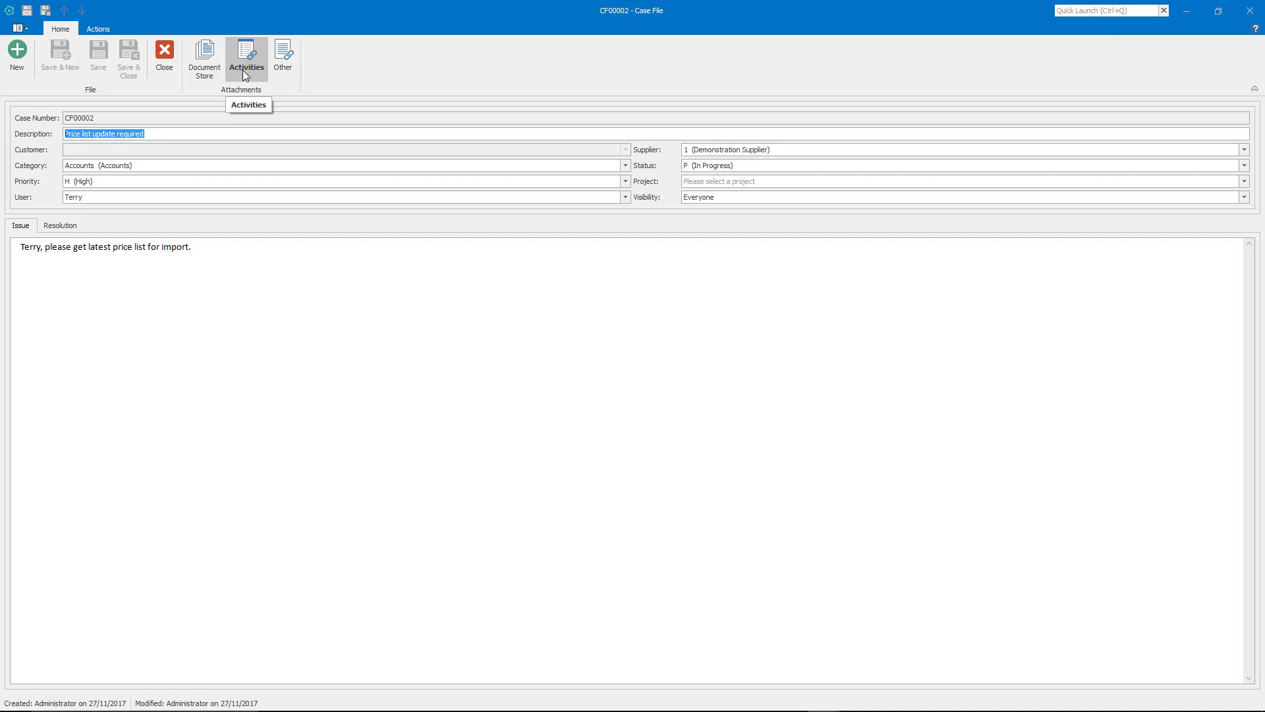
{"action": "left_click", "coordinate": [98, 30]}
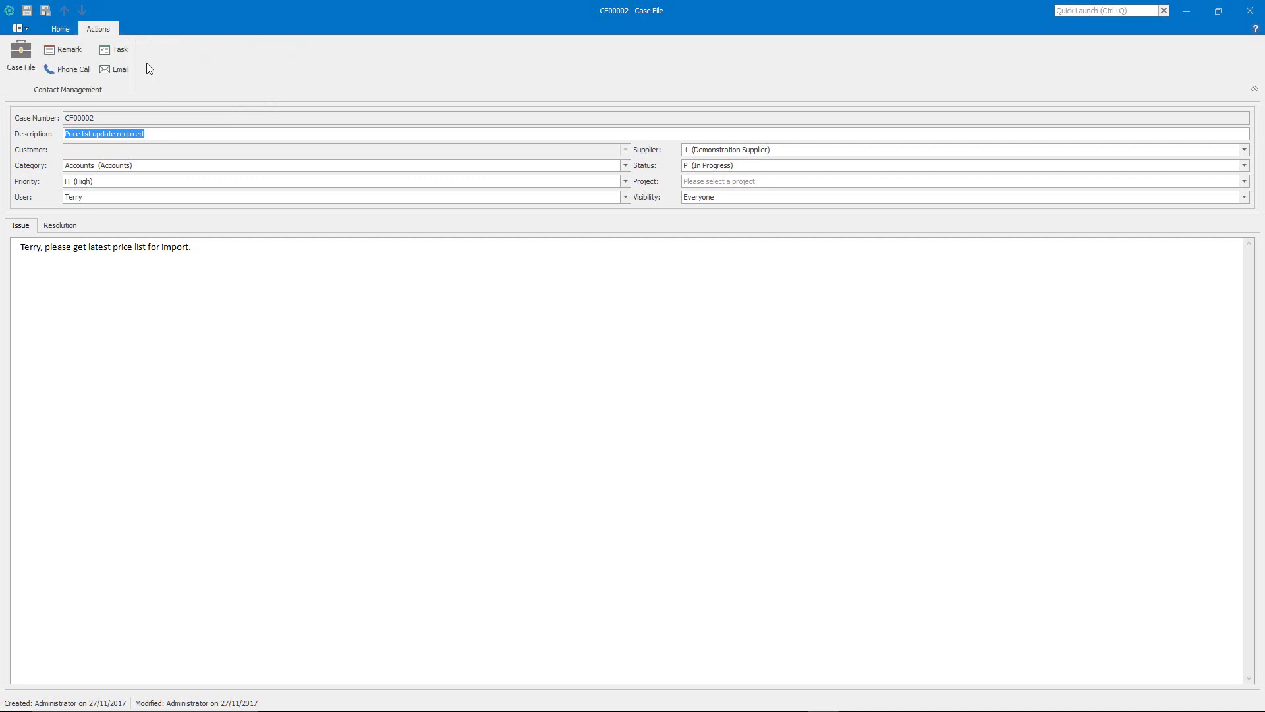
{"action": "left_click", "coordinate": [69, 32]}
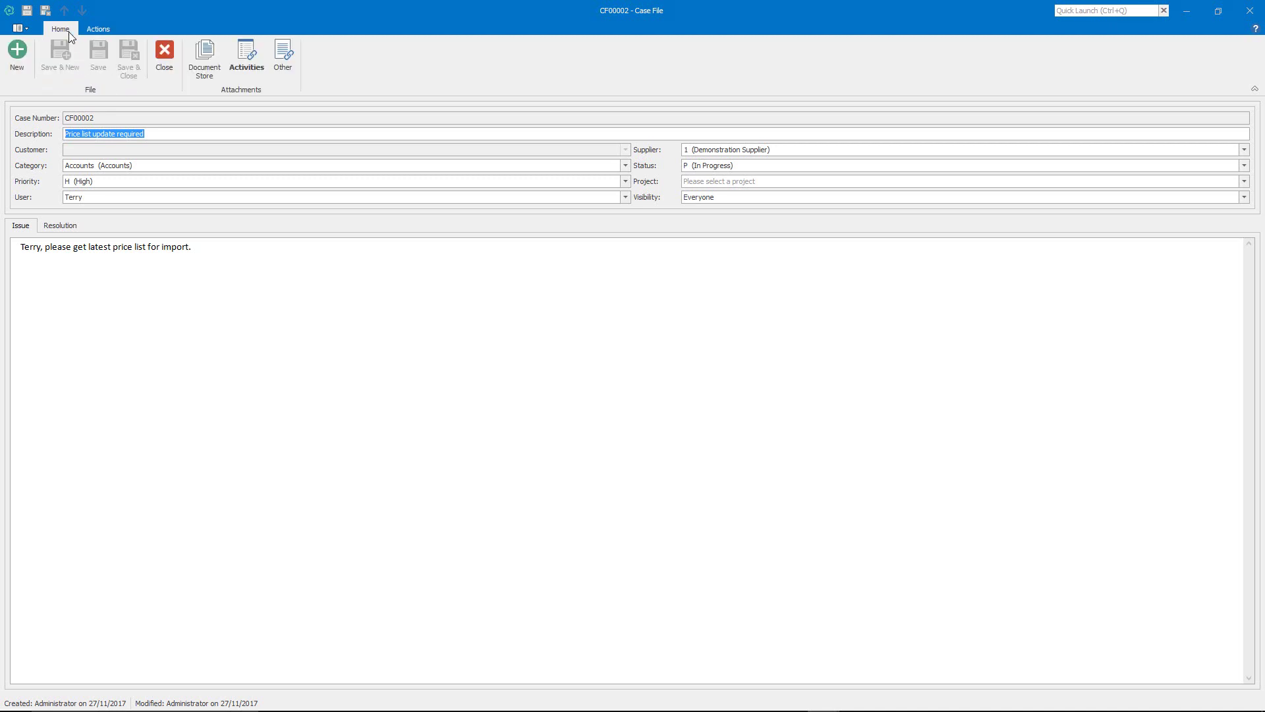
{"action": "left_click", "coordinate": [249, 73]}
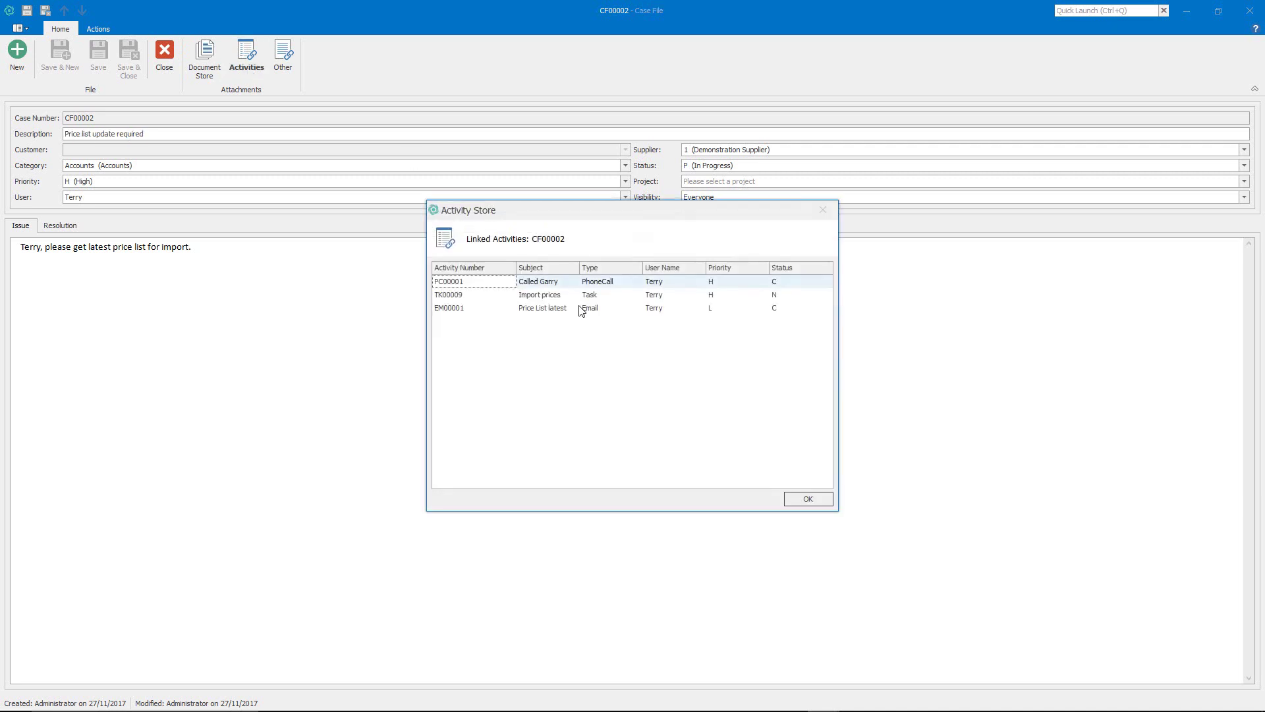
{"action": "left_click", "coordinate": [537, 310]}
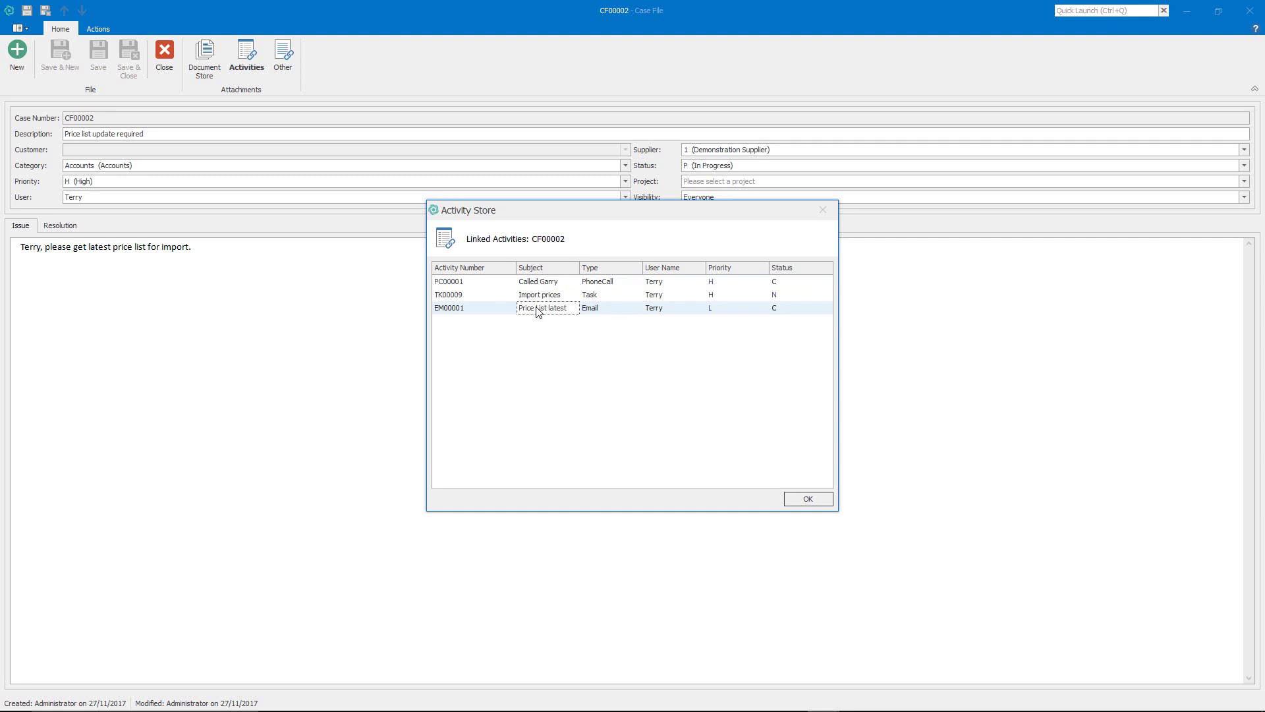
{"action": "double_click", "coordinate": [537, 310]}
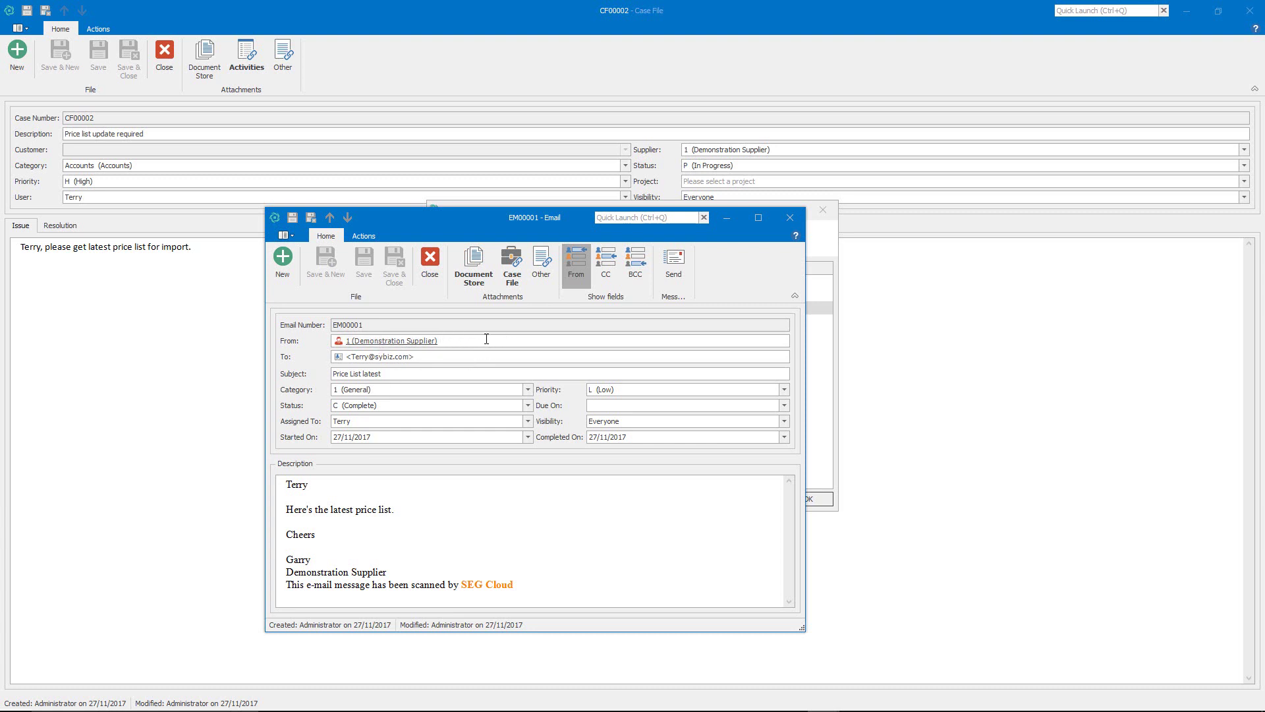
{"action": "left_click", "coordinate": [440, 341]}
{"action": "left_click", "coordinate": [477, 283]}
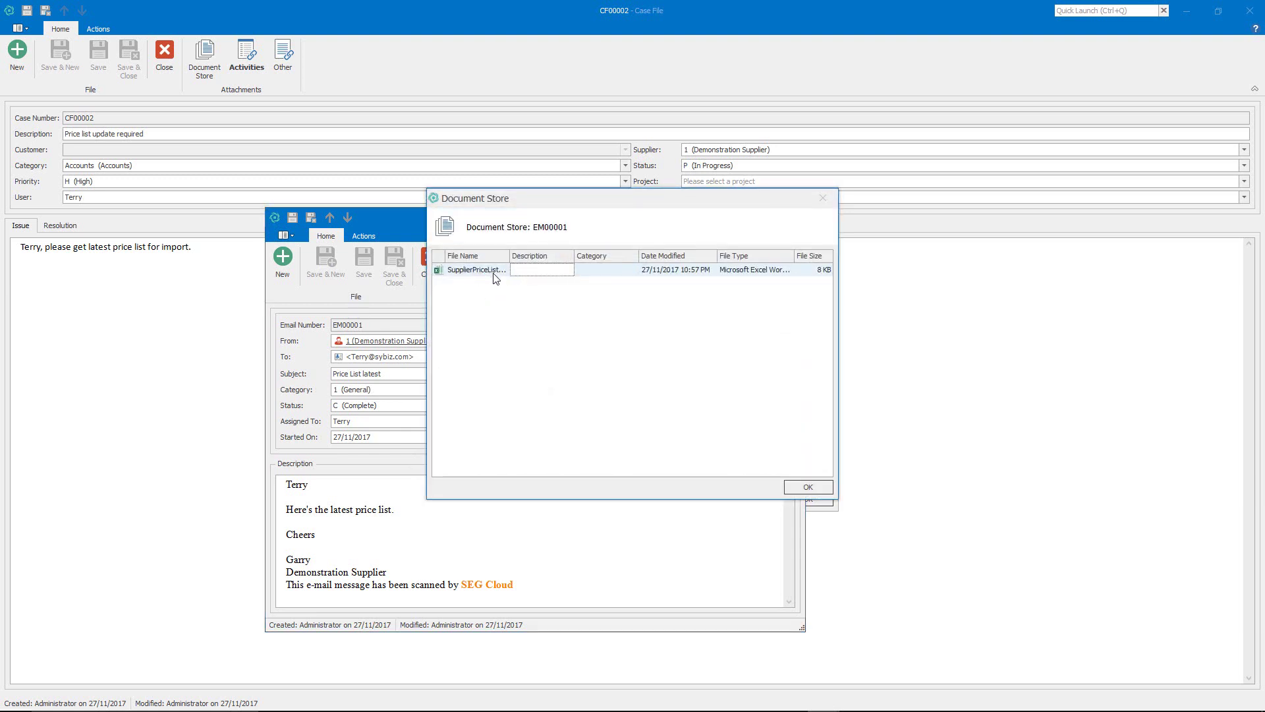
{"action": "left_click", "coordinate": [810, 487]}
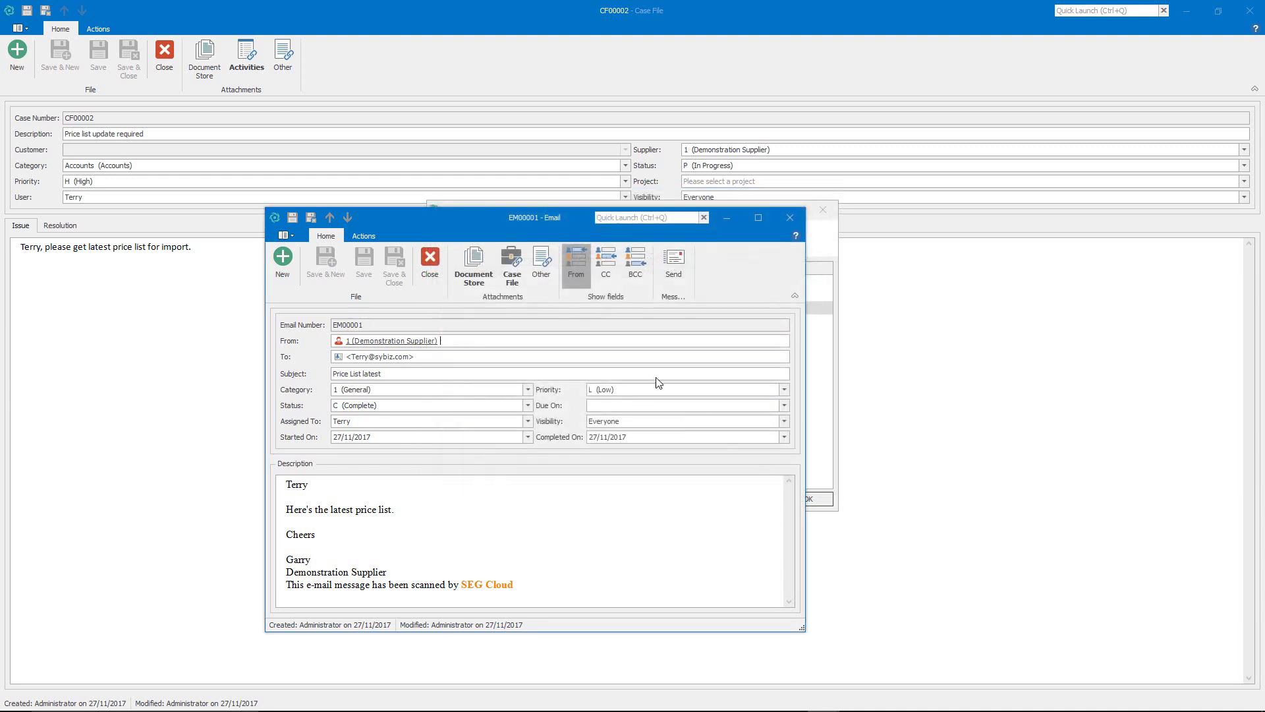
{"action": "left_click", "coordinate": [436, 270]}
{"action": "left_click", "coordinate": [808, 499]}
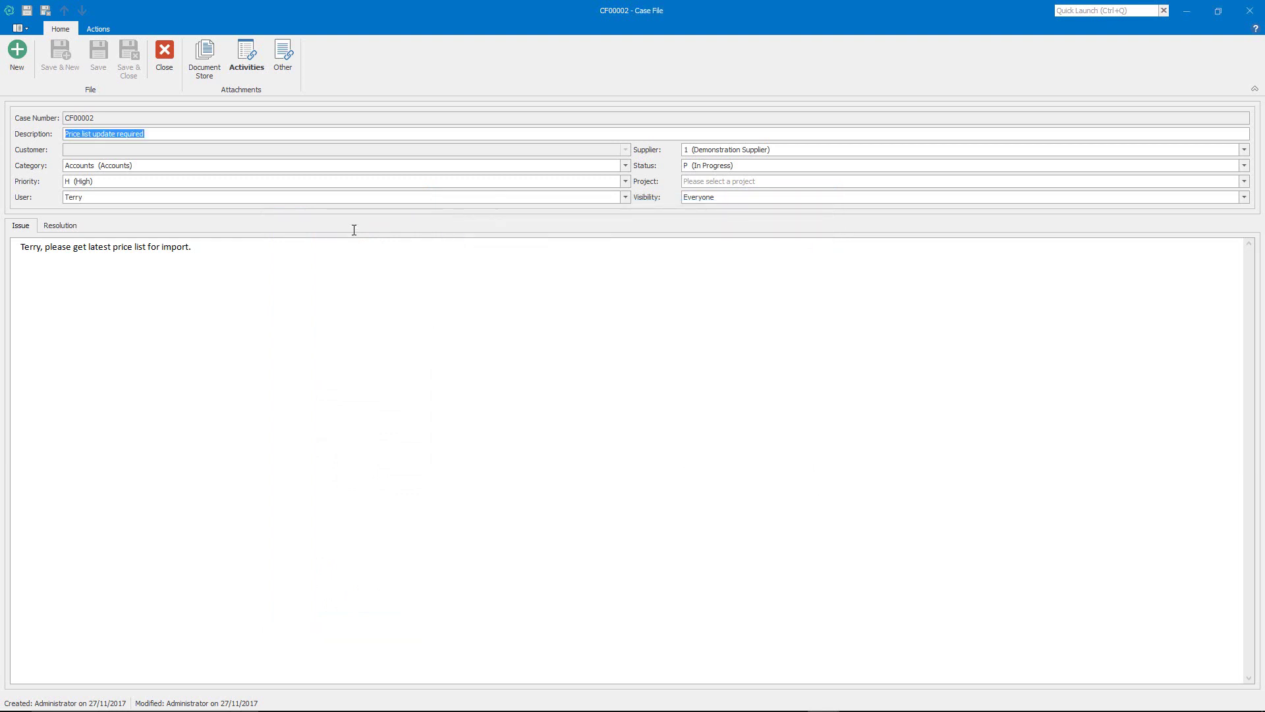
Step: Close CF00002, open CF00003 to read its resolution and issue, and list its linked entities
{"action": "left_click", "coordinate": [159, 66]}
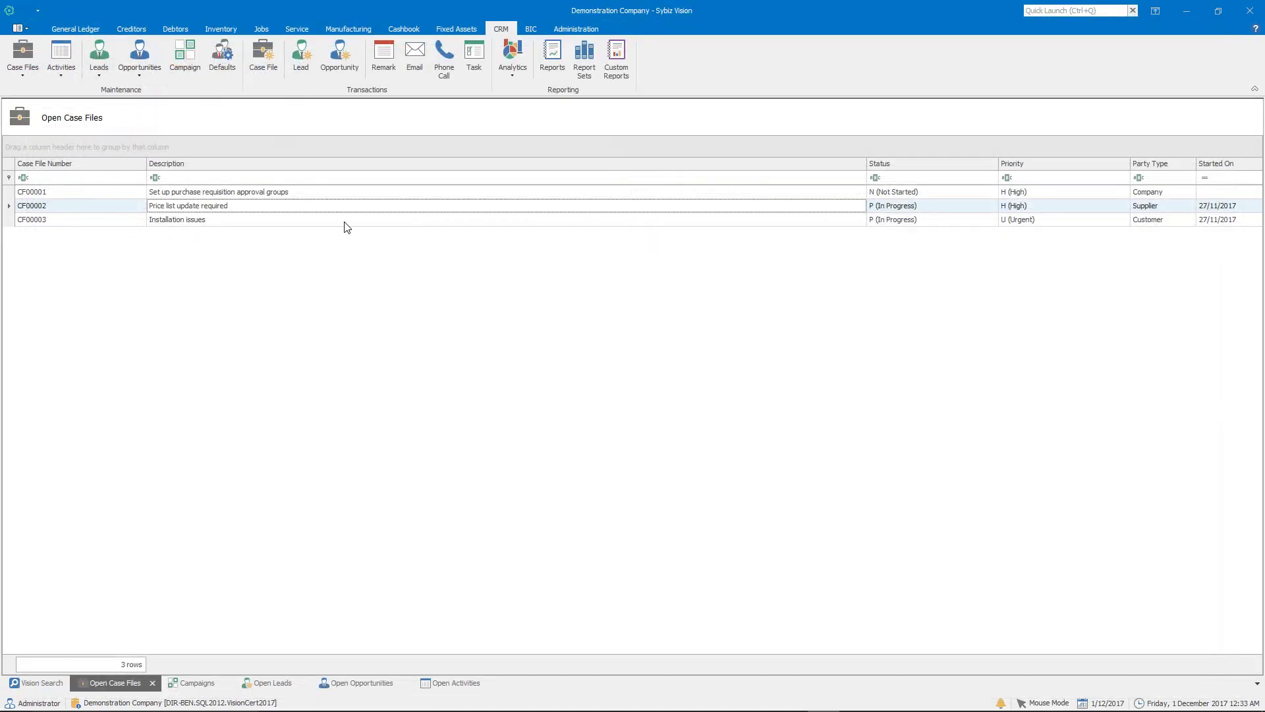
{"action": "left_click", "coordinate": [341, 221]}
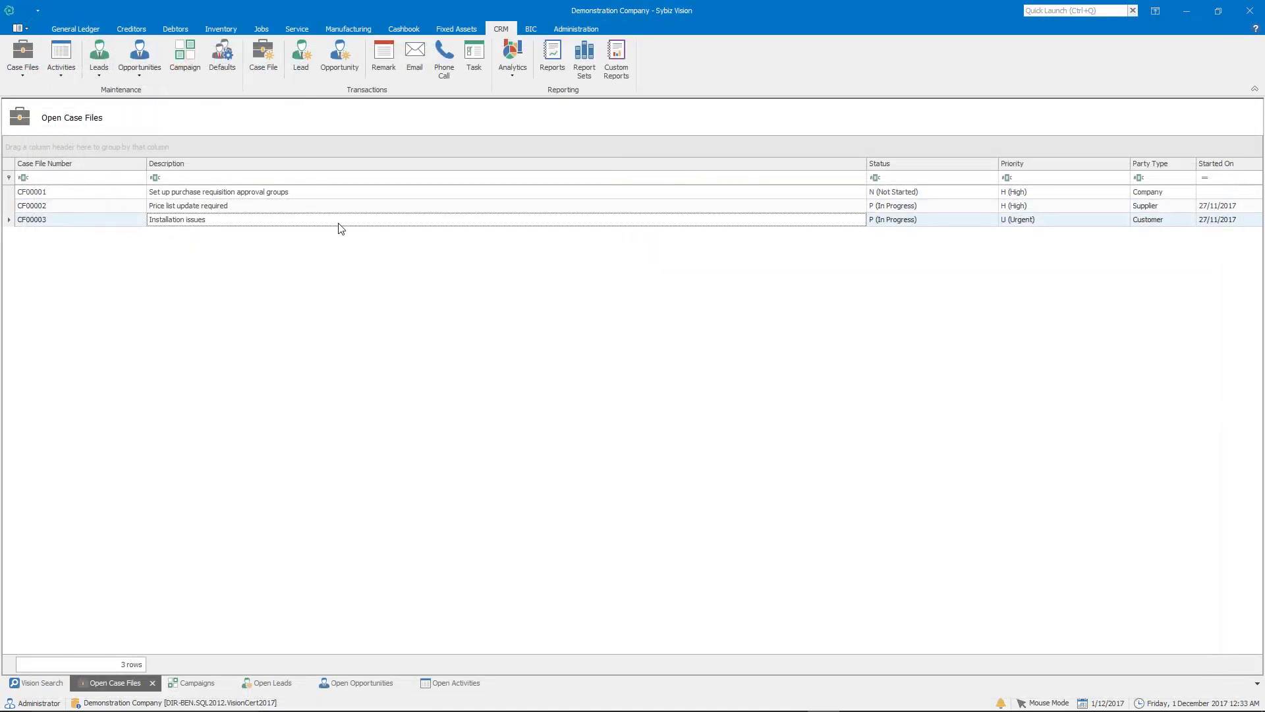
{"action": "double_click", "coordinate": [340, 221]}
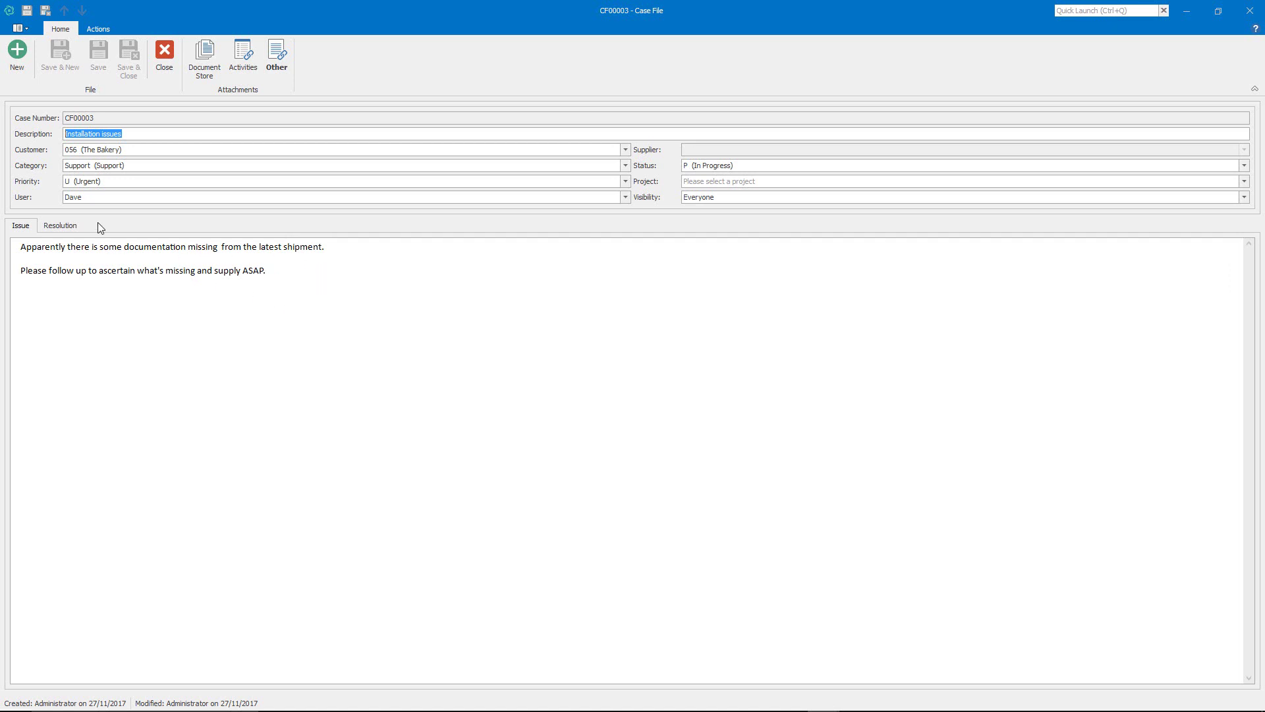
{"action": "left_click", "coordinate": [73, 226]}
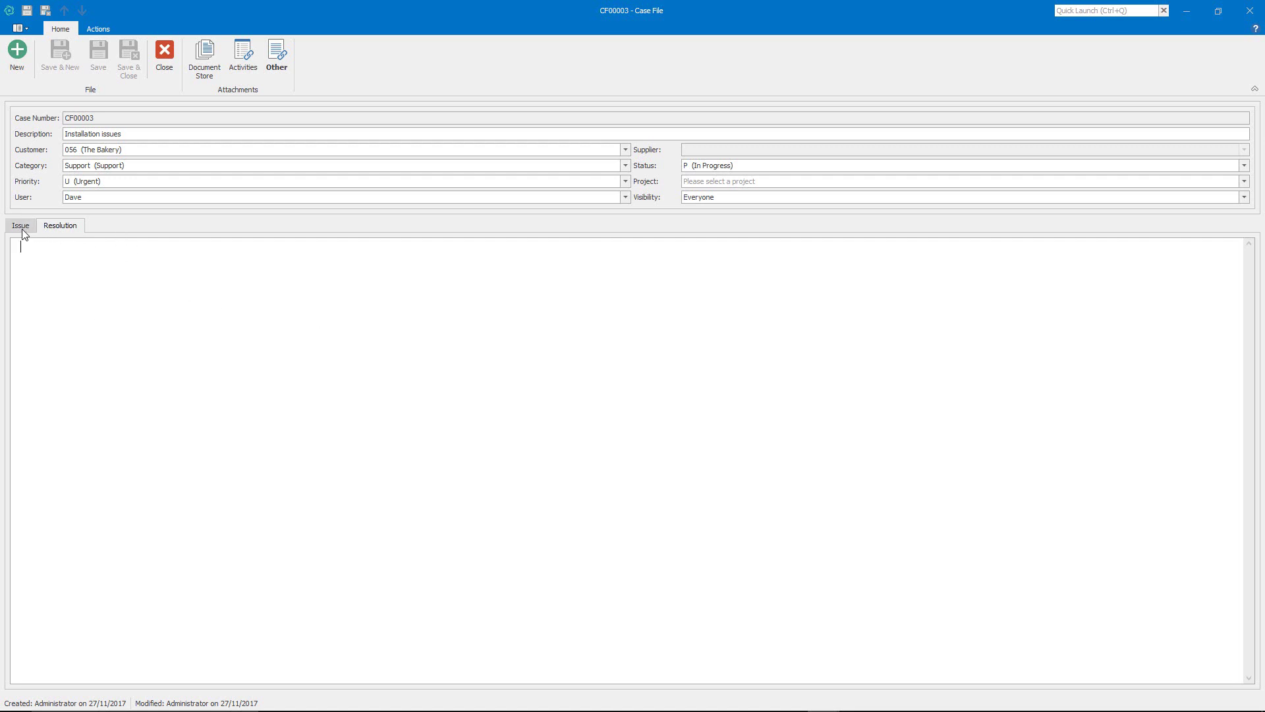
{"action": "left_click", "coordinate": [23, 231]}
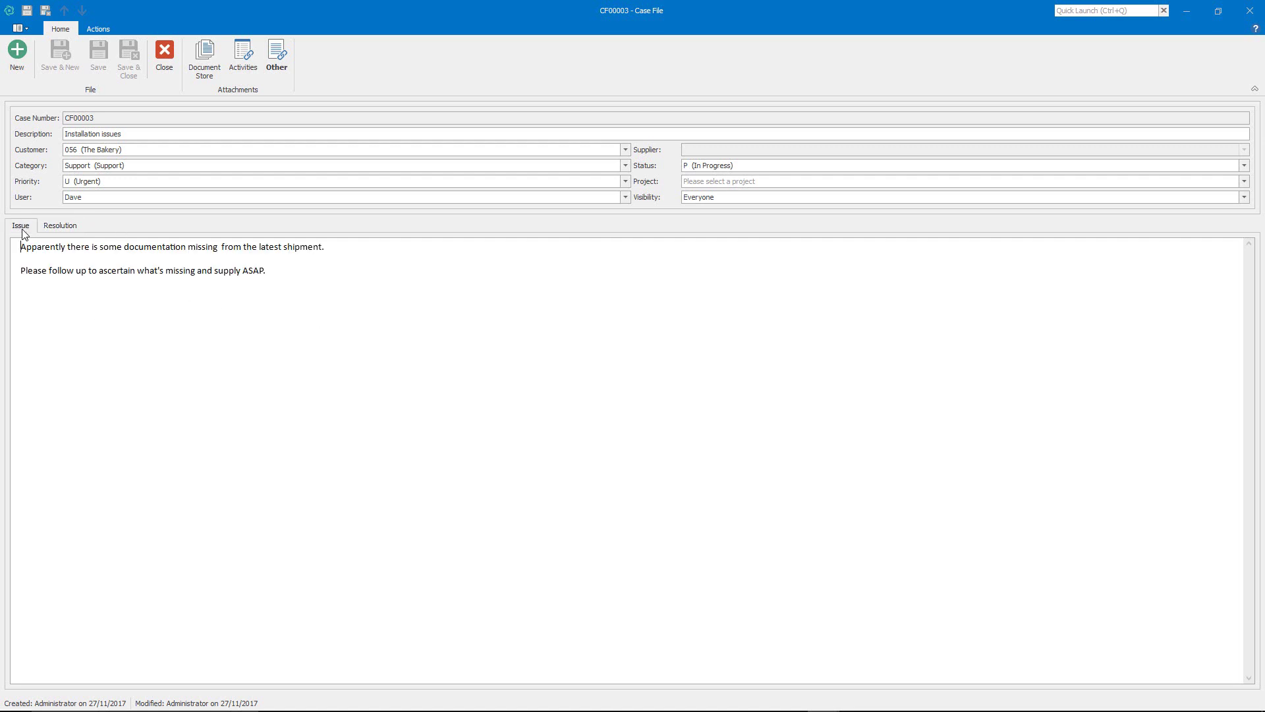
{"action": "left_click", "coordinate": [275, 73]}
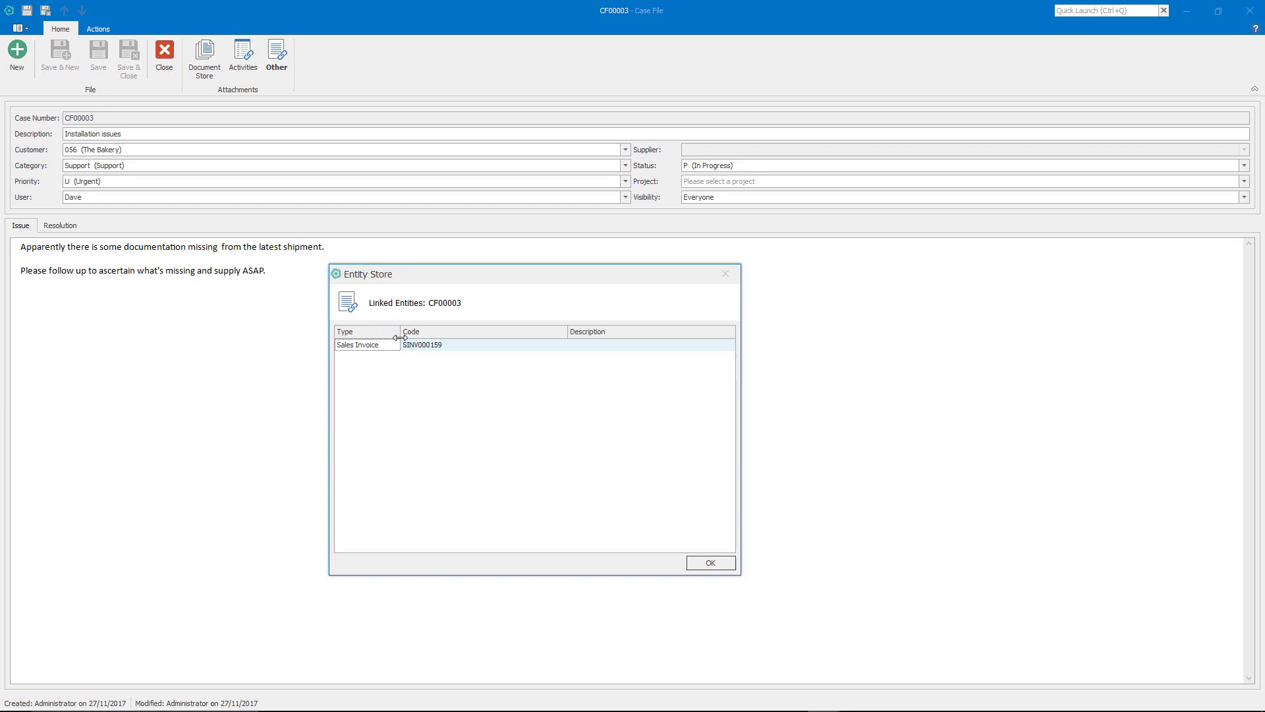
Step: Review linked sales invoice SINV000159 (Outdoor Setting kit, AUD148.50), then close it and Entity Store
{"action": "left_click", "coordinate": [433, 347]}
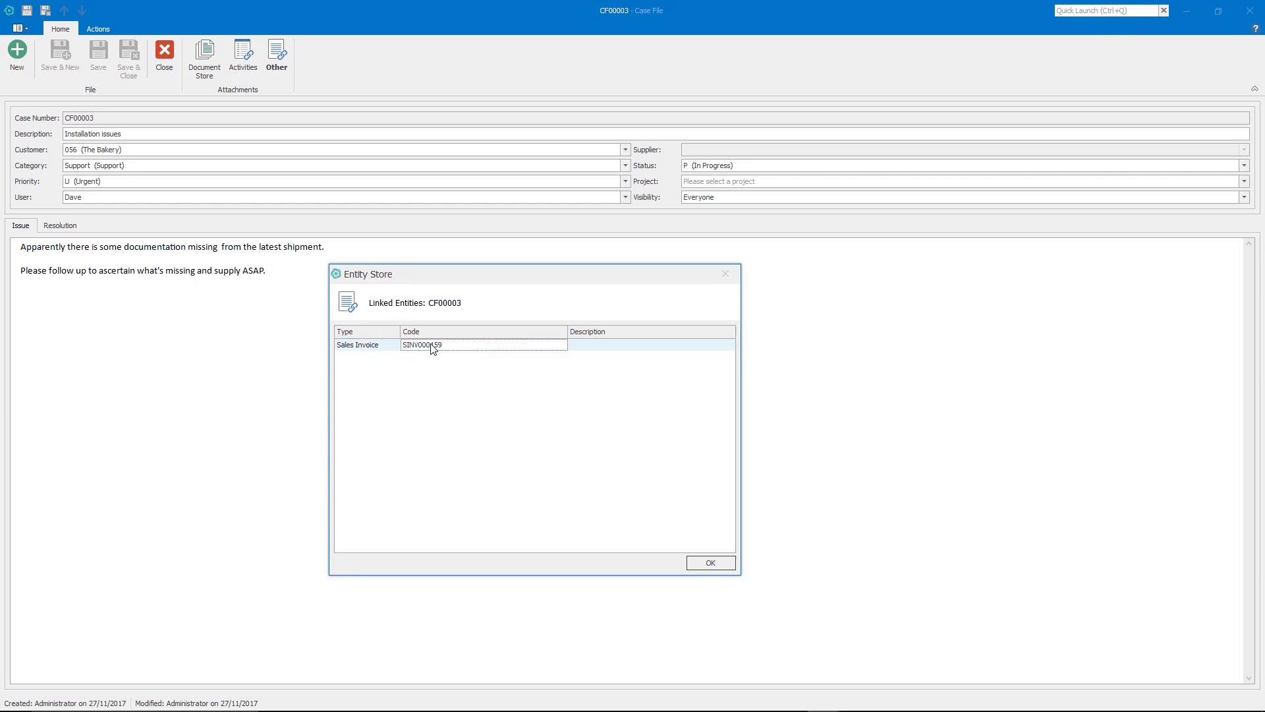
{"action": "double_click", "coordinate": [432, 347]}
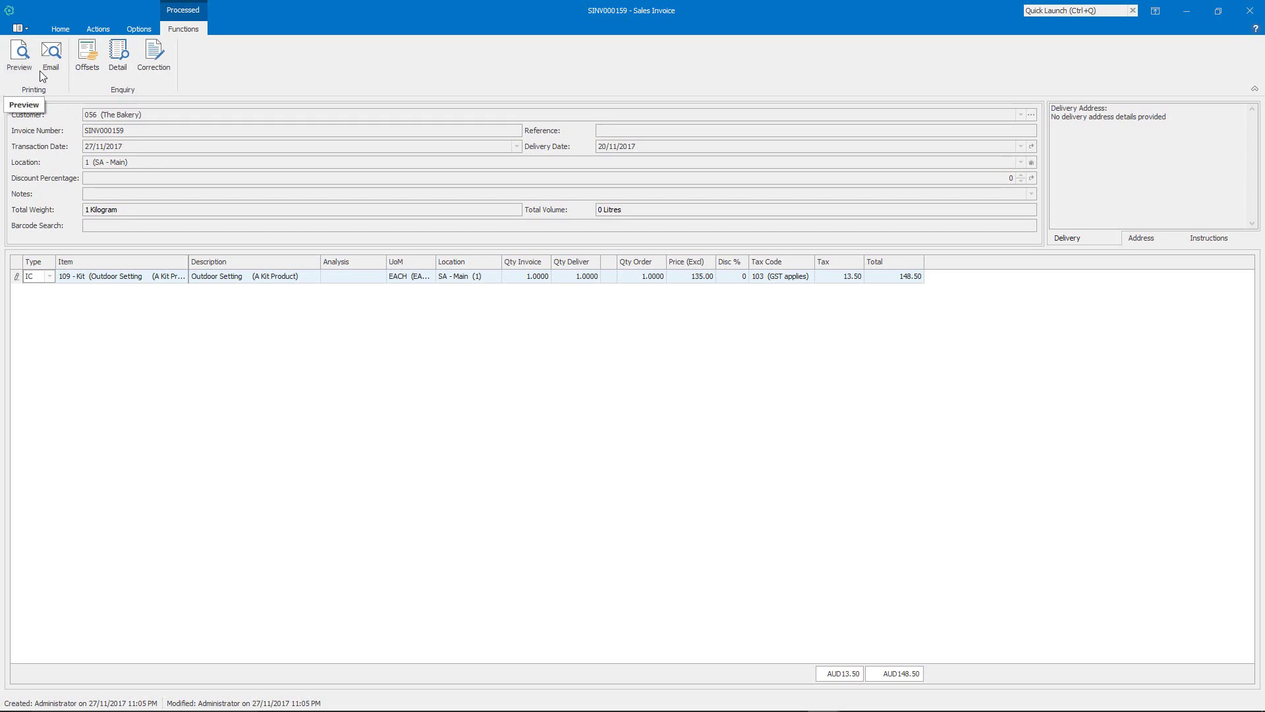
{"action": "left_click", "coordinate": [1256, 17]}
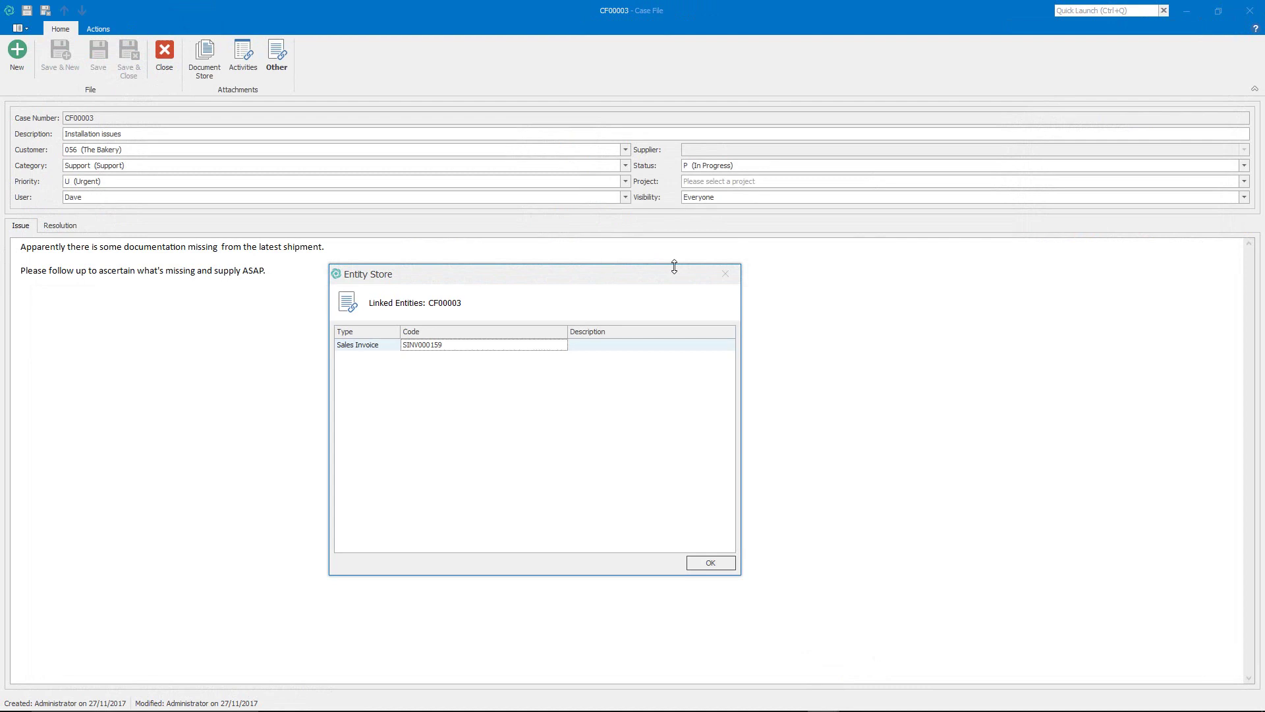
{"action": "left_click", "coordinate": [711, 563]}
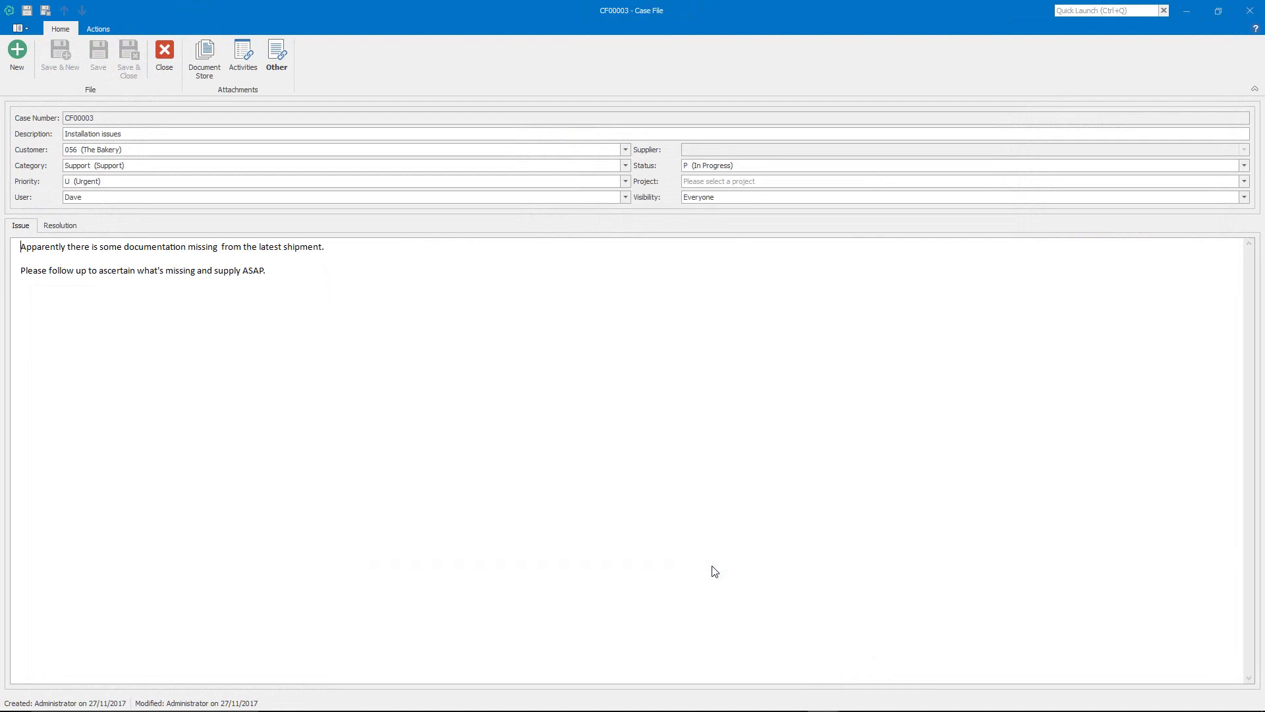
Step: Close CF00003, run a Vision Search for 'demonstr', and open the Demonstration Customer (code 1)
{"action": "left_click", "coordinate": [168, 60]}
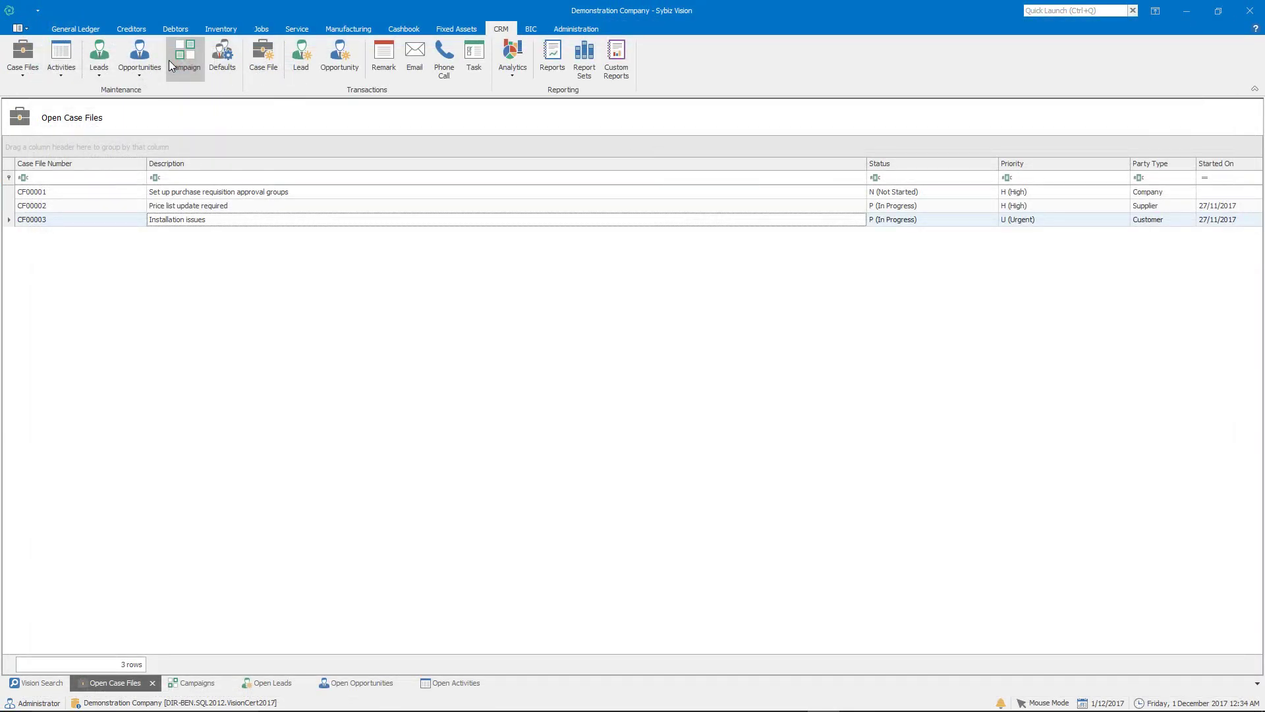
{"action": "key", "text": "ctrl+f"}
{"action": "type", "text": "demonstr"}
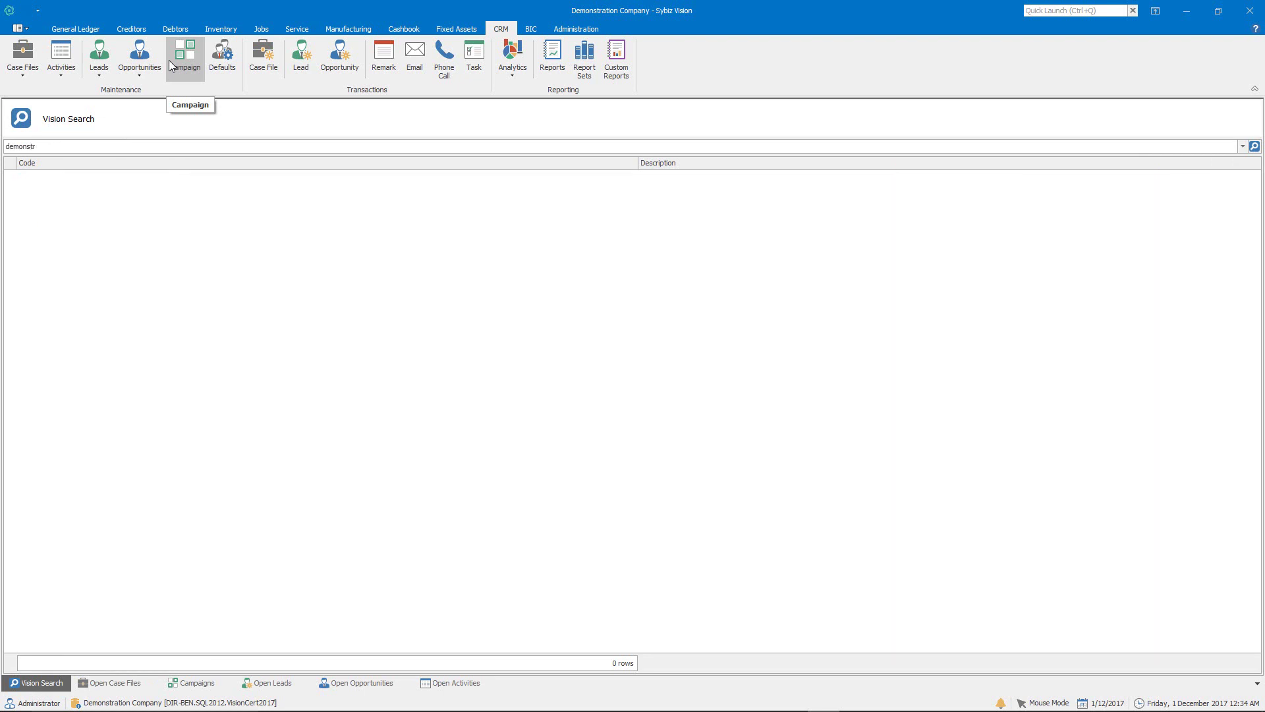
{"action": "key", "text": "Return"}
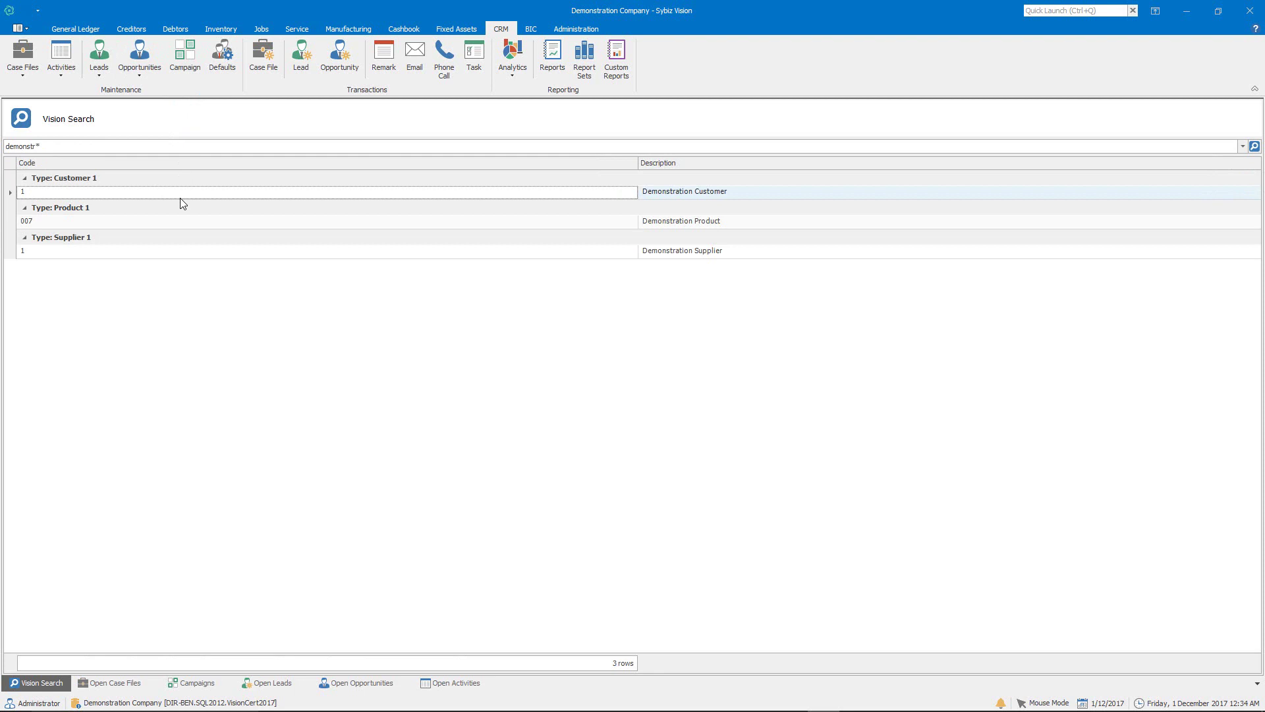
{"action": "double_click", "coordinate": [596, 195]}
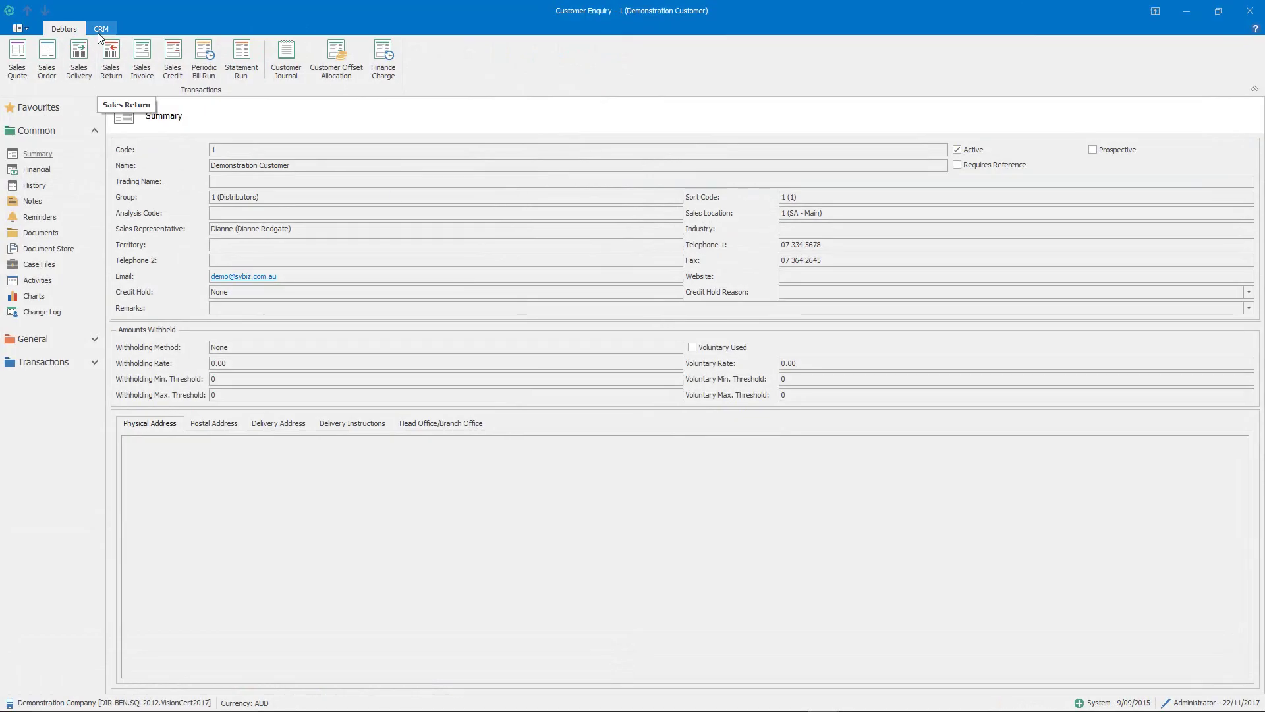
Step: Check the Demonstration Customer's CRM commands, then close the customer enquiry
{"action": "left_click", "coordinate": [100, 30]}
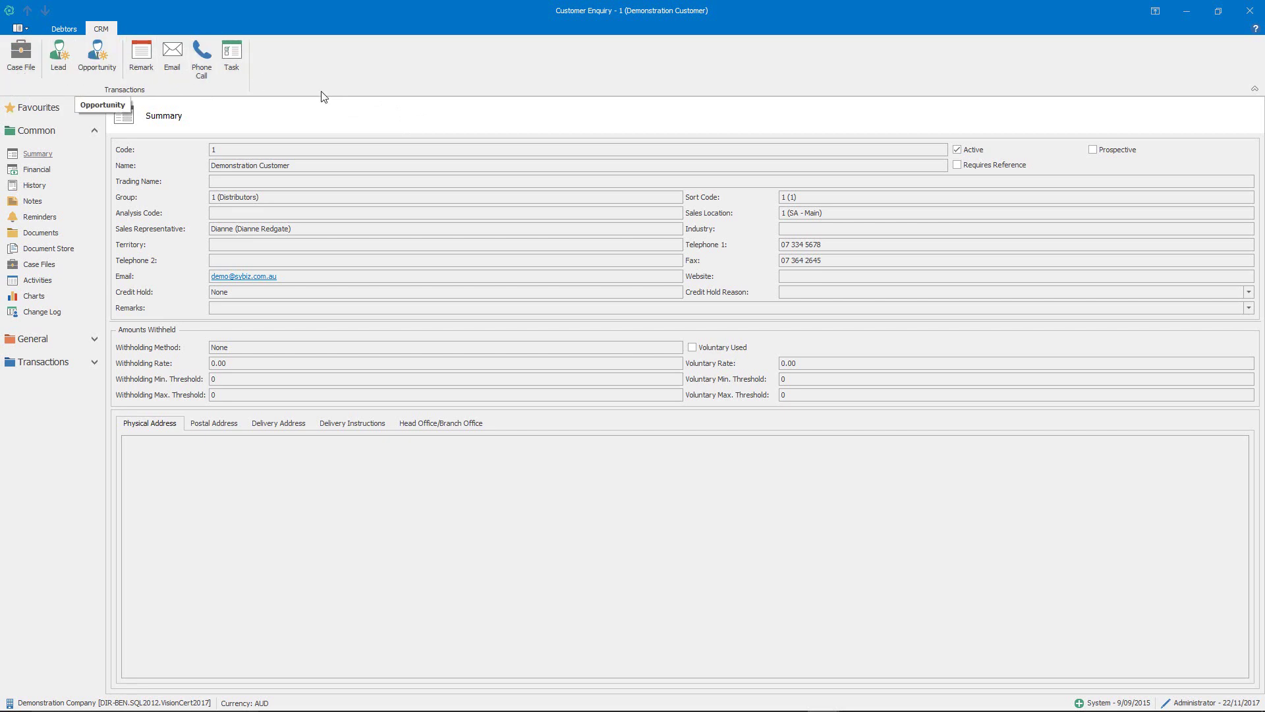
{"action": "left_click", "coordinate": [1253, 17]}
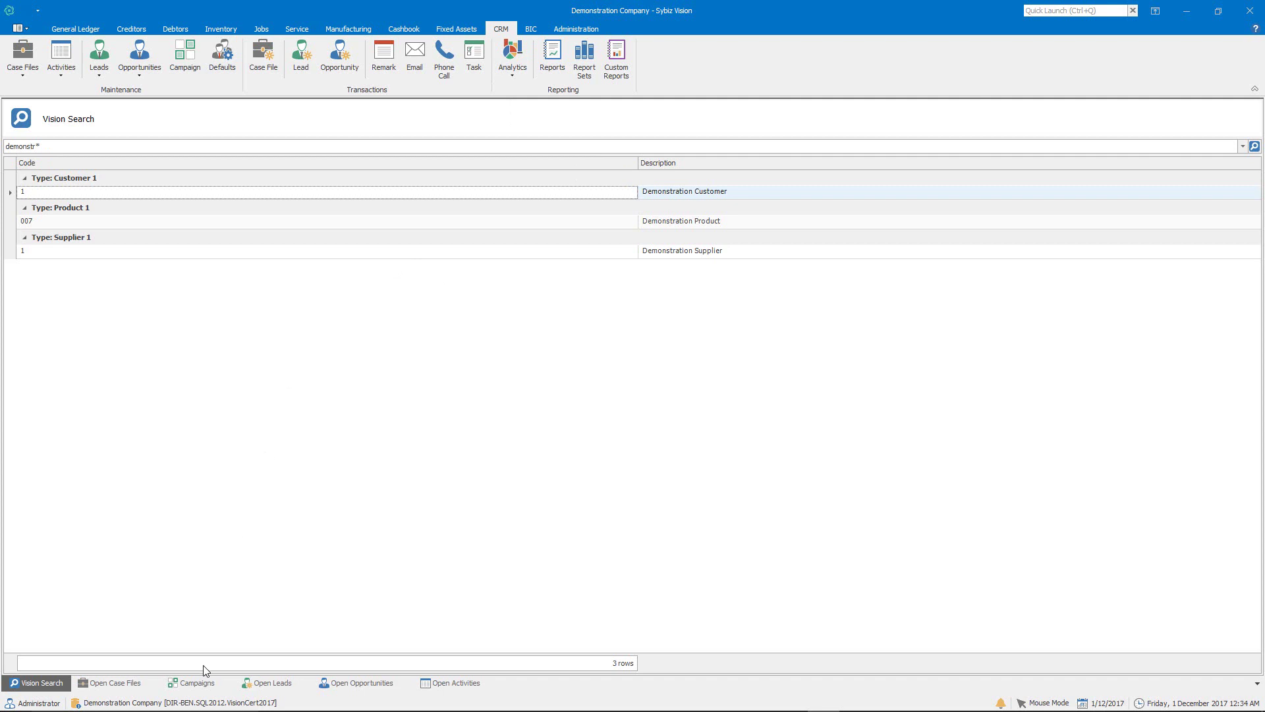
Step: Review the three campaigns, then show the open leads SAL00003 and SAL00004
{"action": "left_click", "coordinate": [200, 687]}
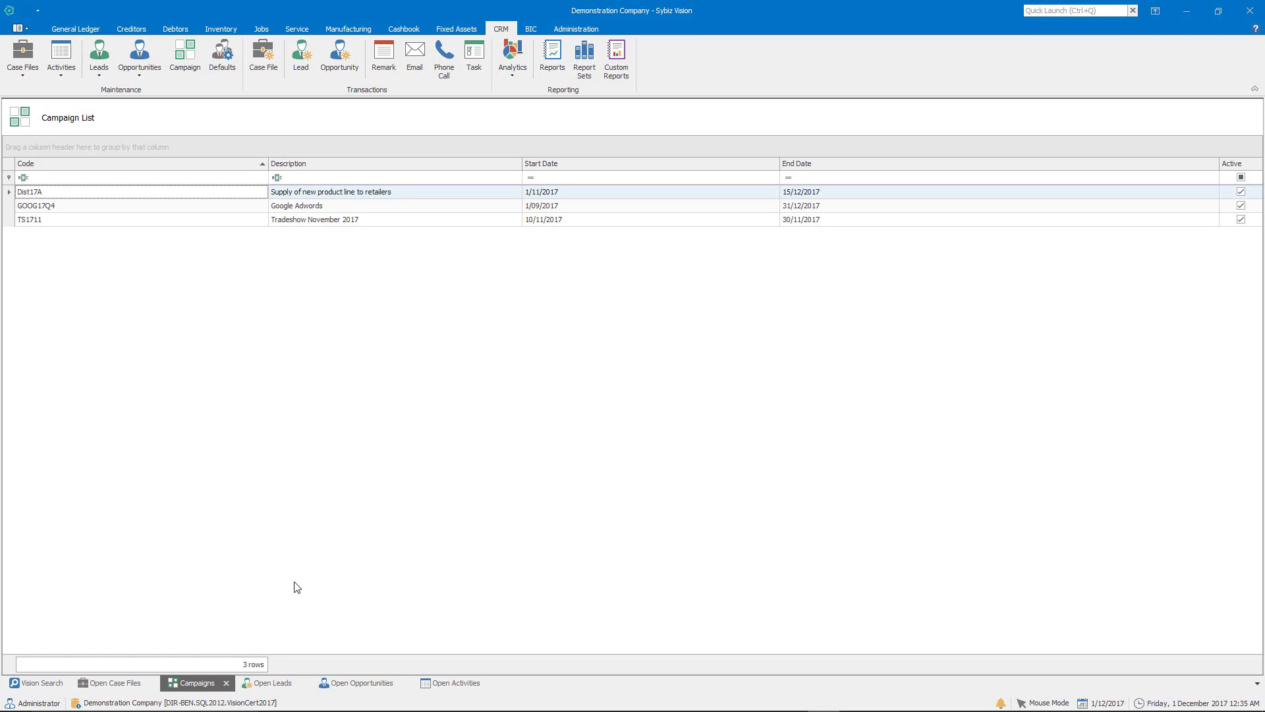
{"action": "left_click", "coordinate": [275, 684]}
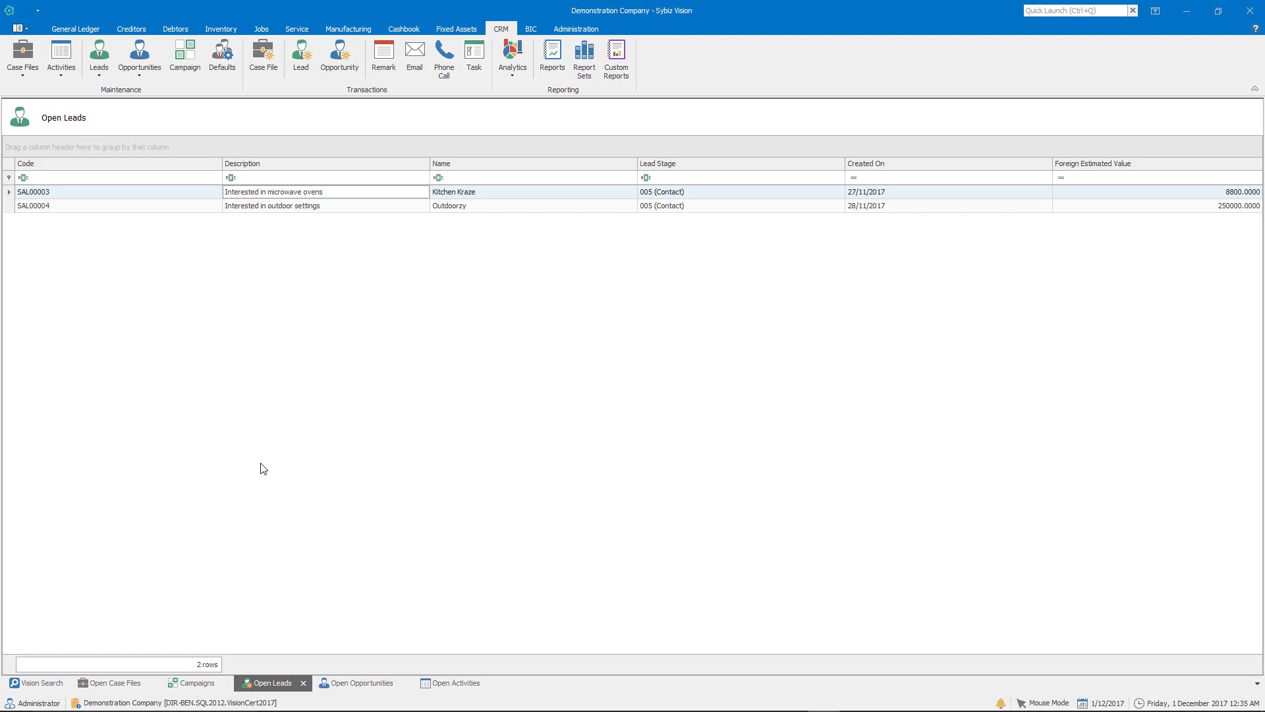
Step: Open Kitchen Kraze lead SAL00003, keep New Customer Process as its sales process, and show the lead stage choices
{"action": "double_click", "coordinate": [307, 193]}
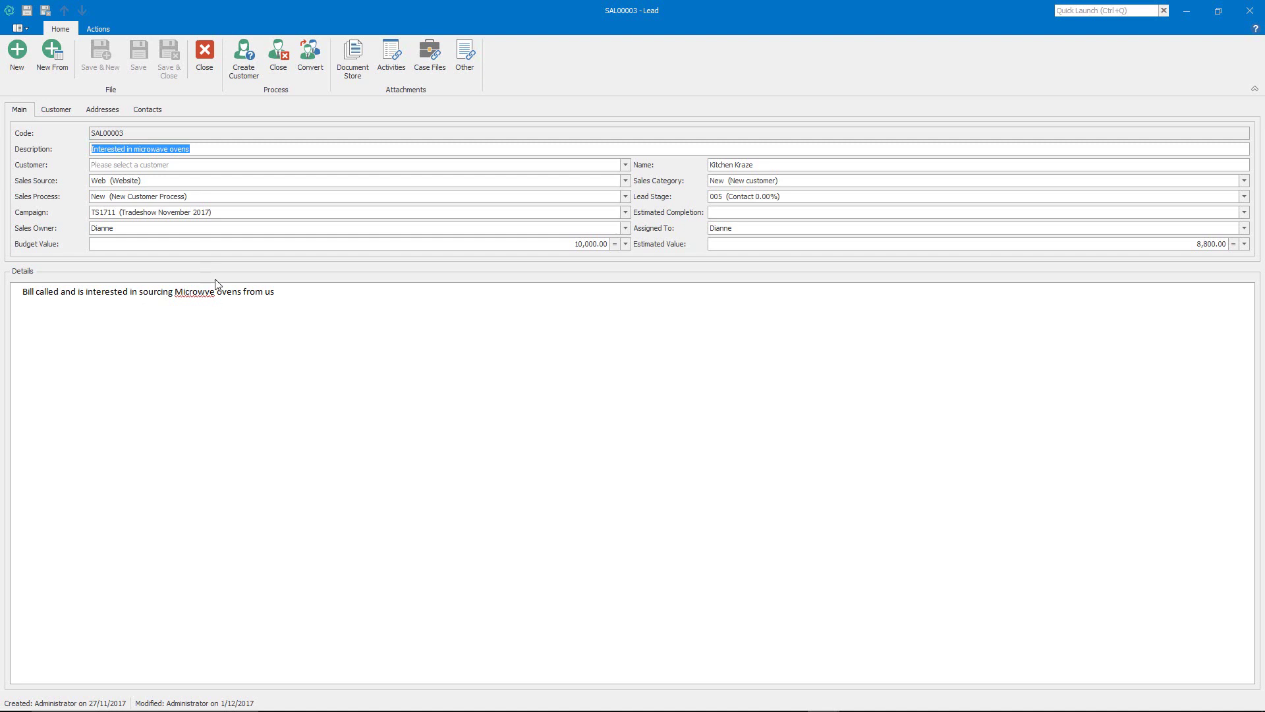
{"action": "left_click", "coordinate": [100, 29]}
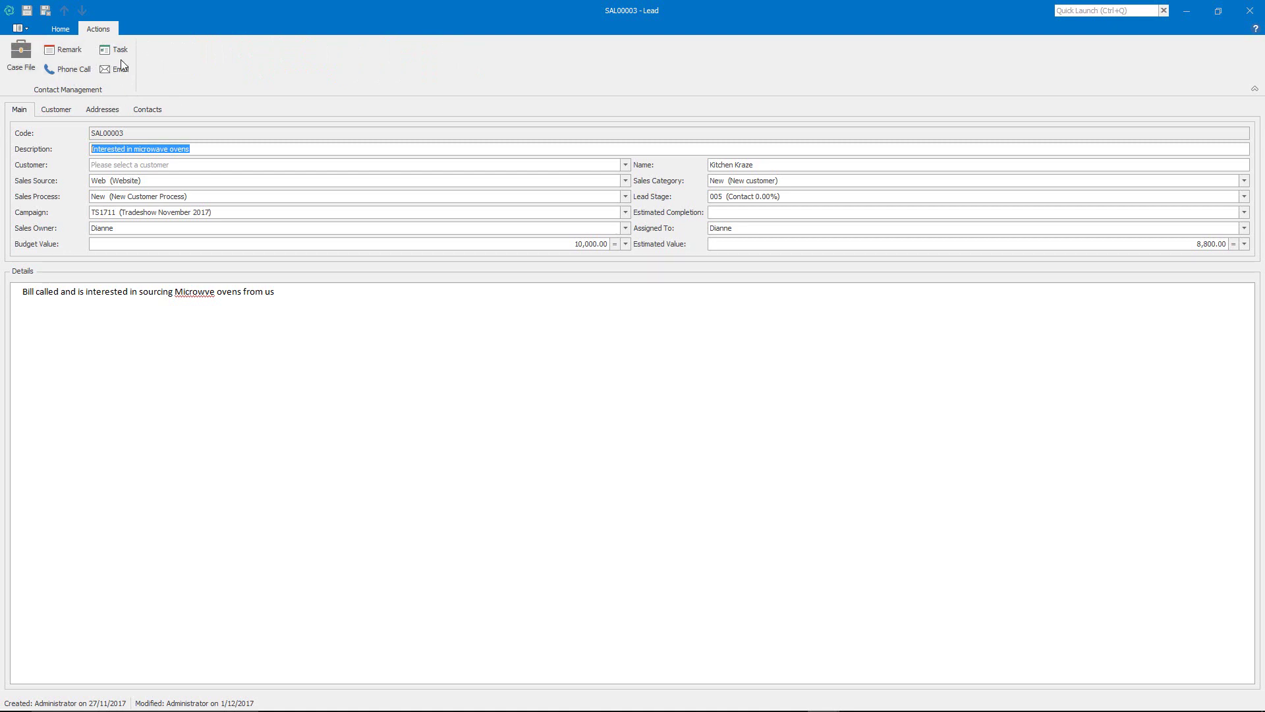
{"action": "left_click", "coordinate": [65, 33]}
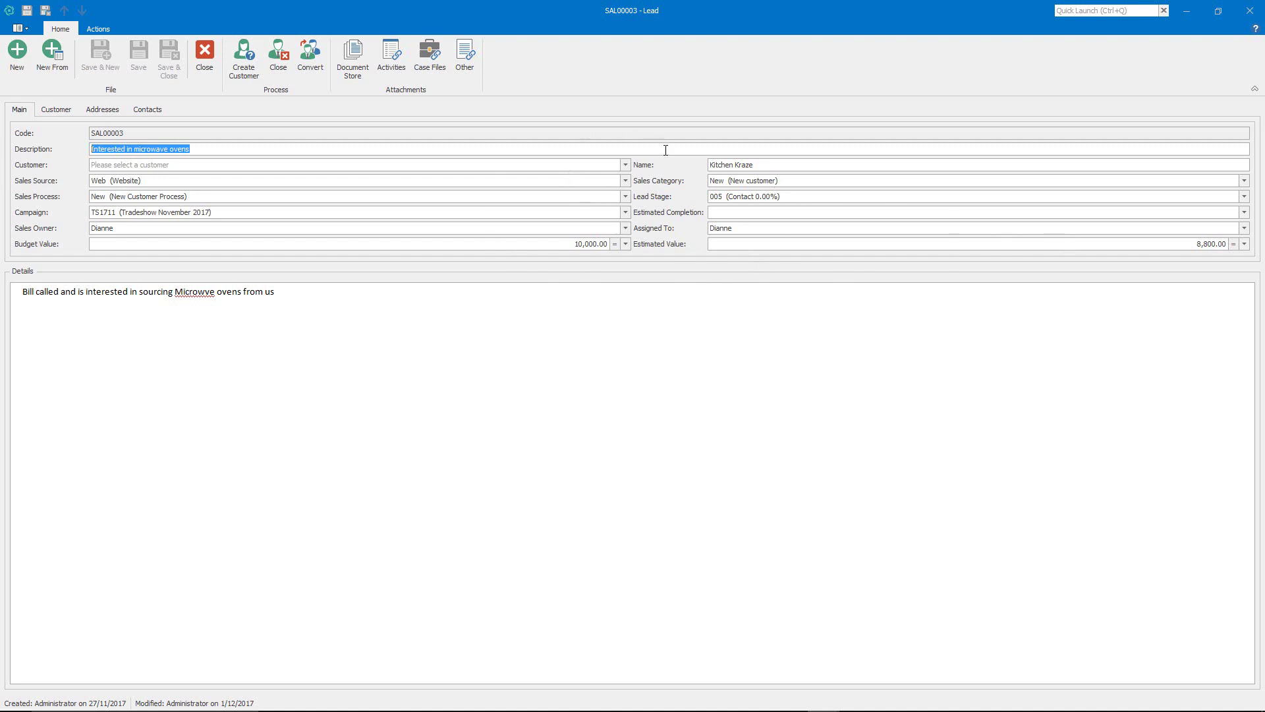
{"action": "left_click", "coordinate": [624, 197]}
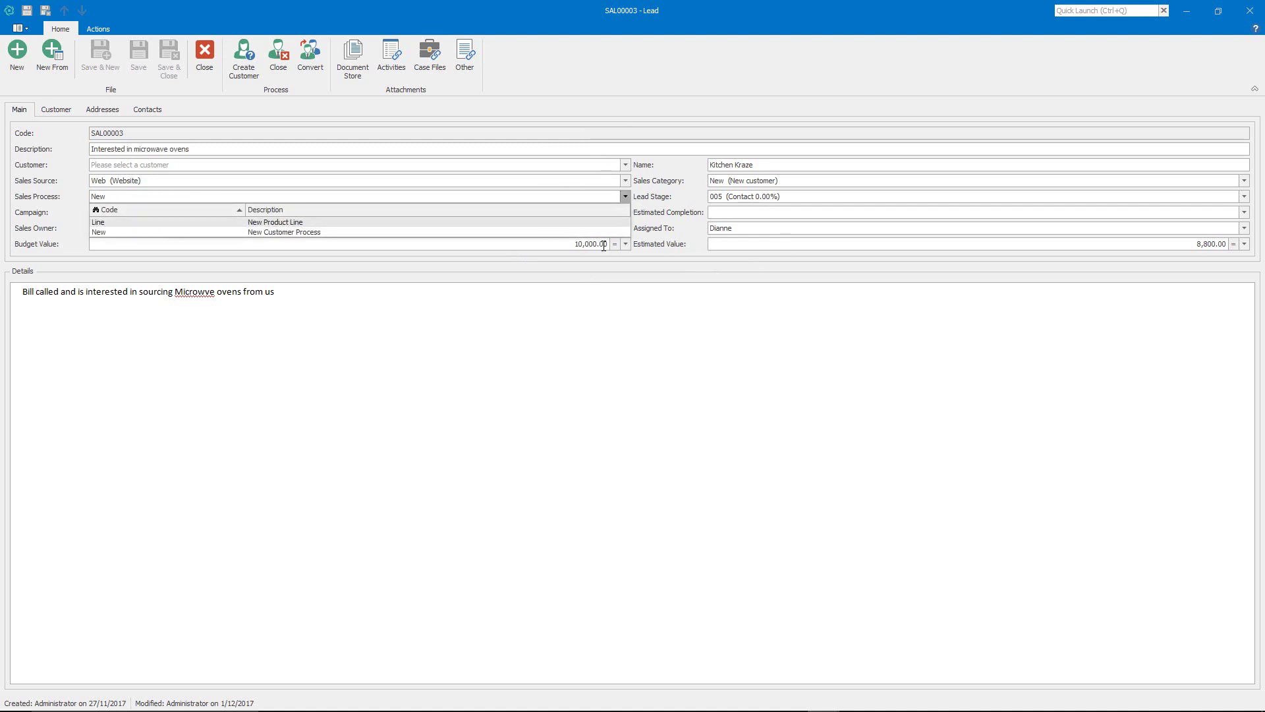
{"action": "left_click", "coordinate": [689, 304]}
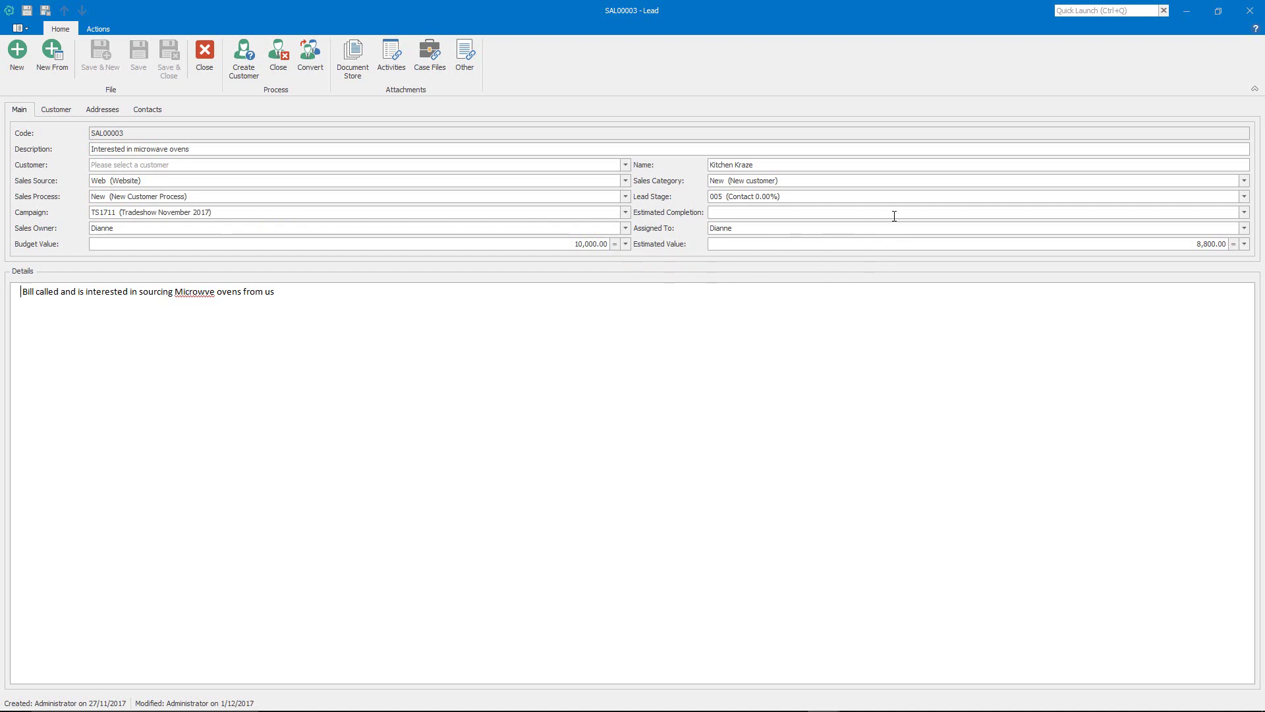
{"action": "left_click", "coordinate": [1244, 197]}
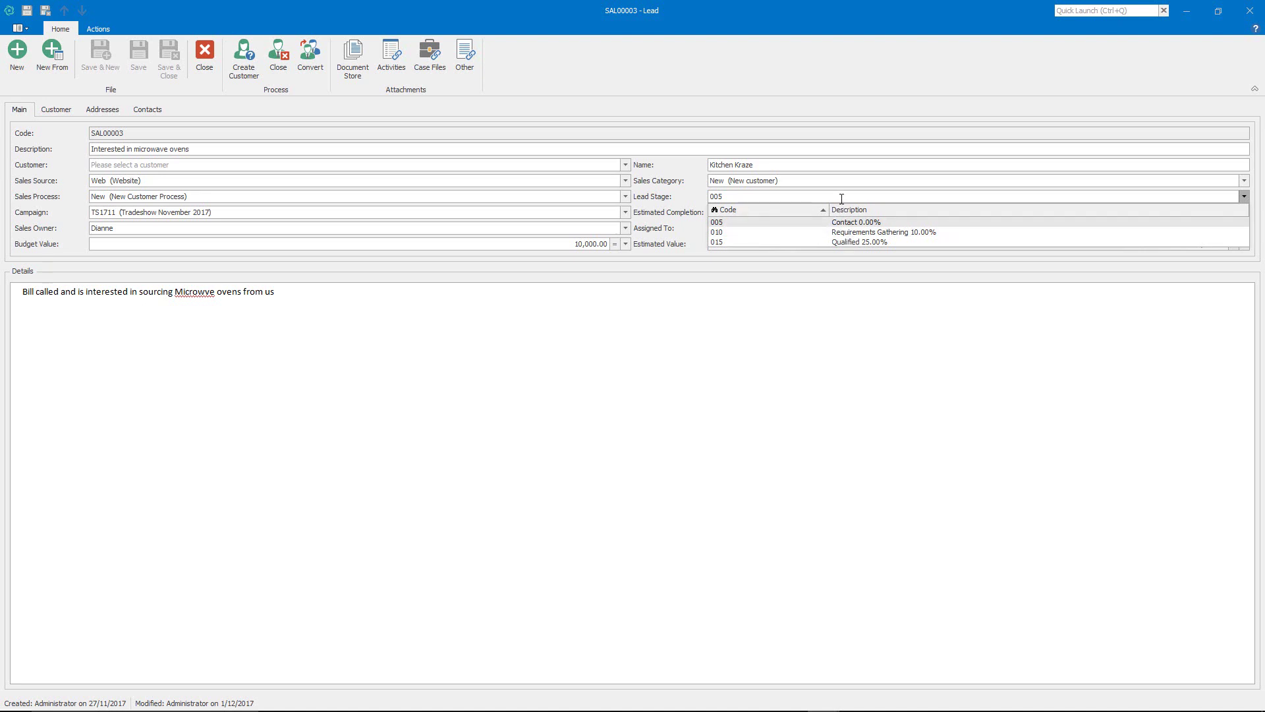
Step: Set SAL00003 to stage 015 Qualified, convert it, and select it under Open Opportunities
{"action": "left_click", "coordinate": [884, 243]}
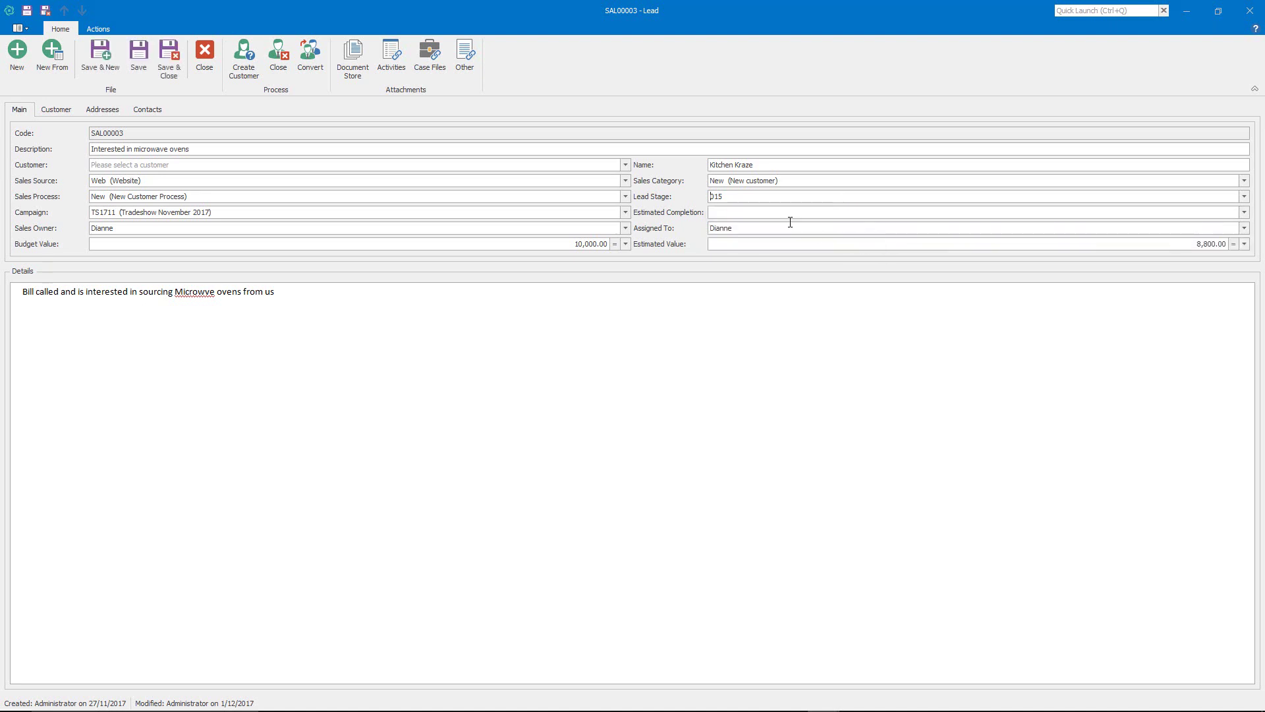
{"action": "left_click", "coordinate": [739, 210]}
{"action": "left_click", "coordinate": [315, 56]}
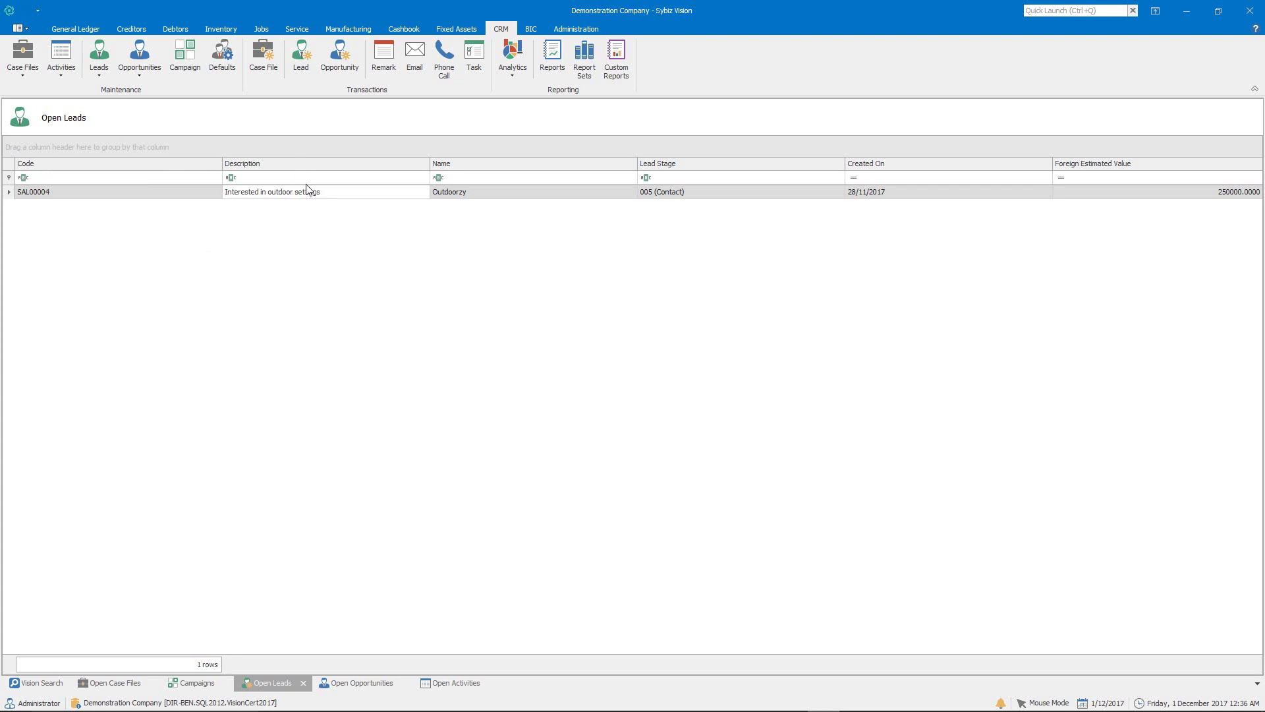
{"action": "left_click", "coordinate": [355, 684]}
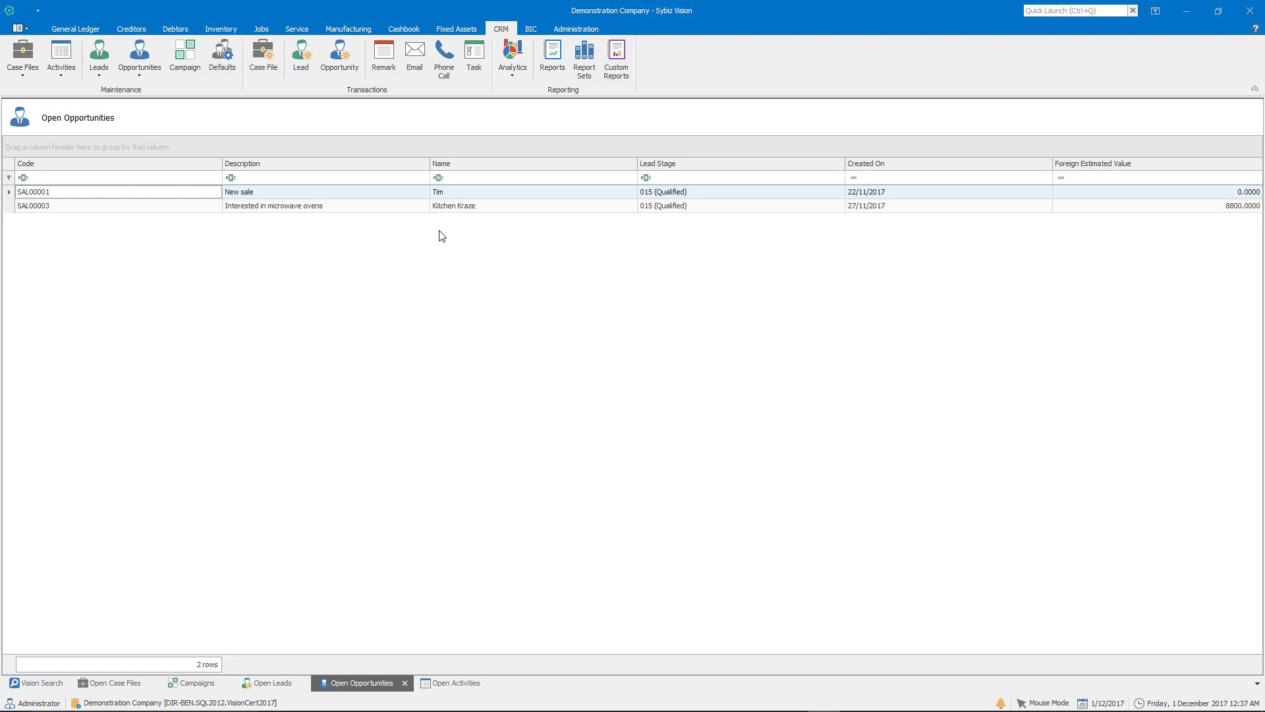
{"action": "left_click", "coordinate": [370, 206]}
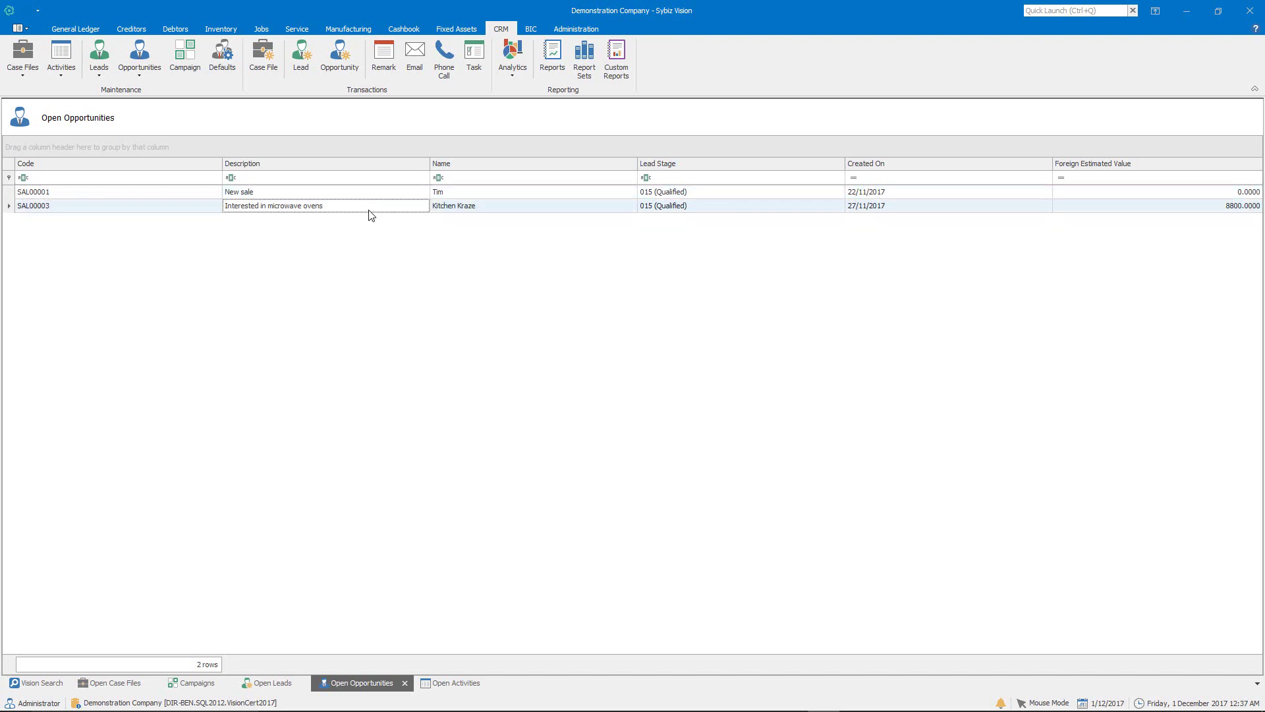
Step: Open opportunity SAL00003 from Open Opportunities, glance at its Actions ribbon, then return to Home
{"action": "double_click", "coordinate": [370, 207]}
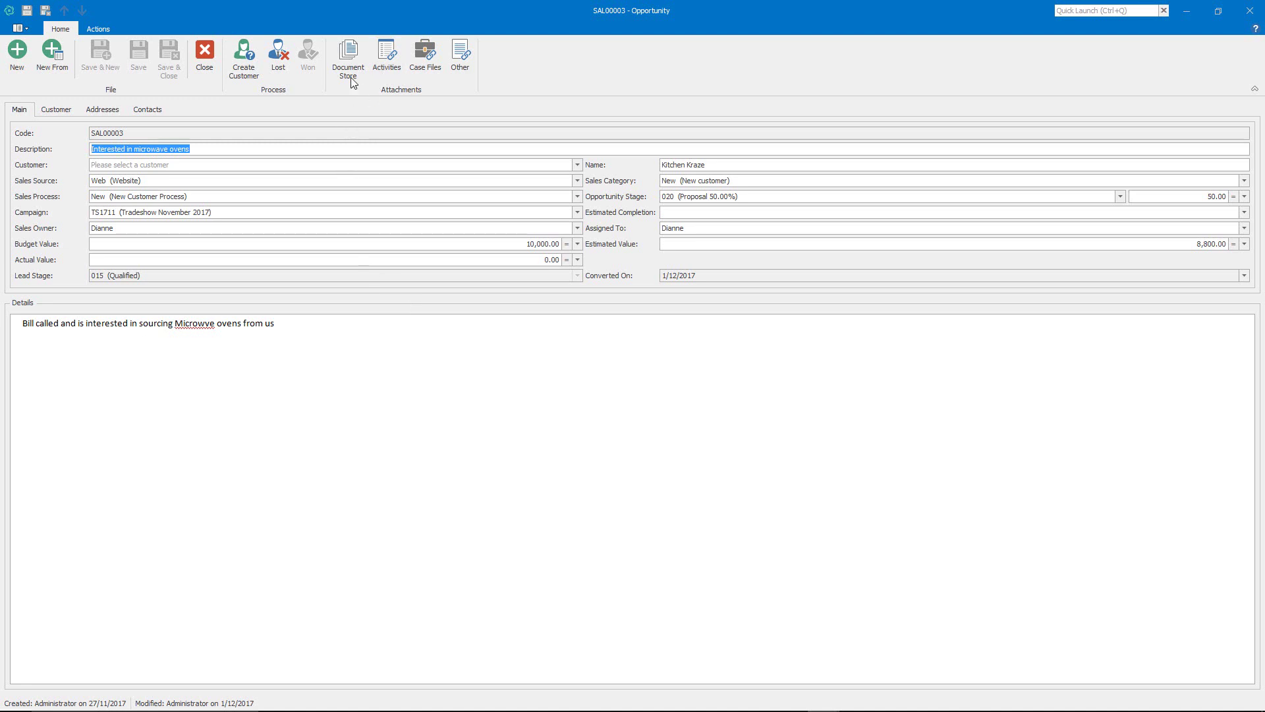
{"action": "left_click", "coordinate": [100, 28]}
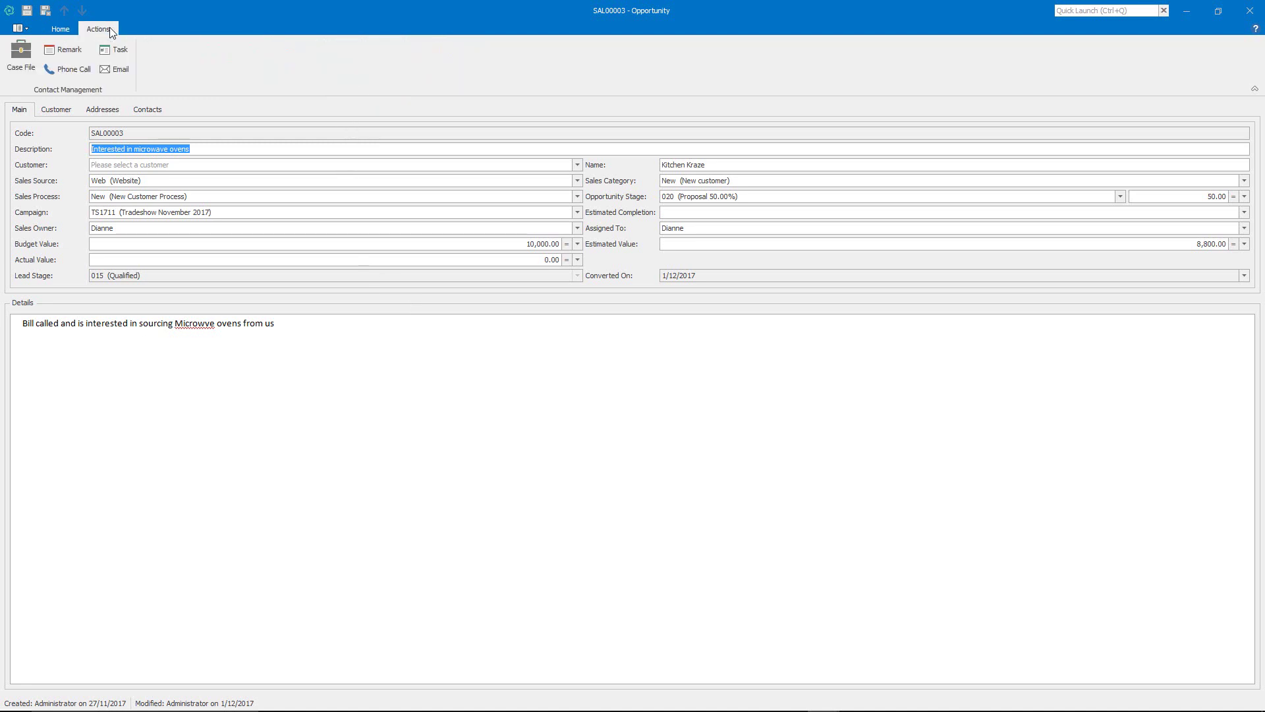
{"action": "left_click", "coordinate": [58, 29]}
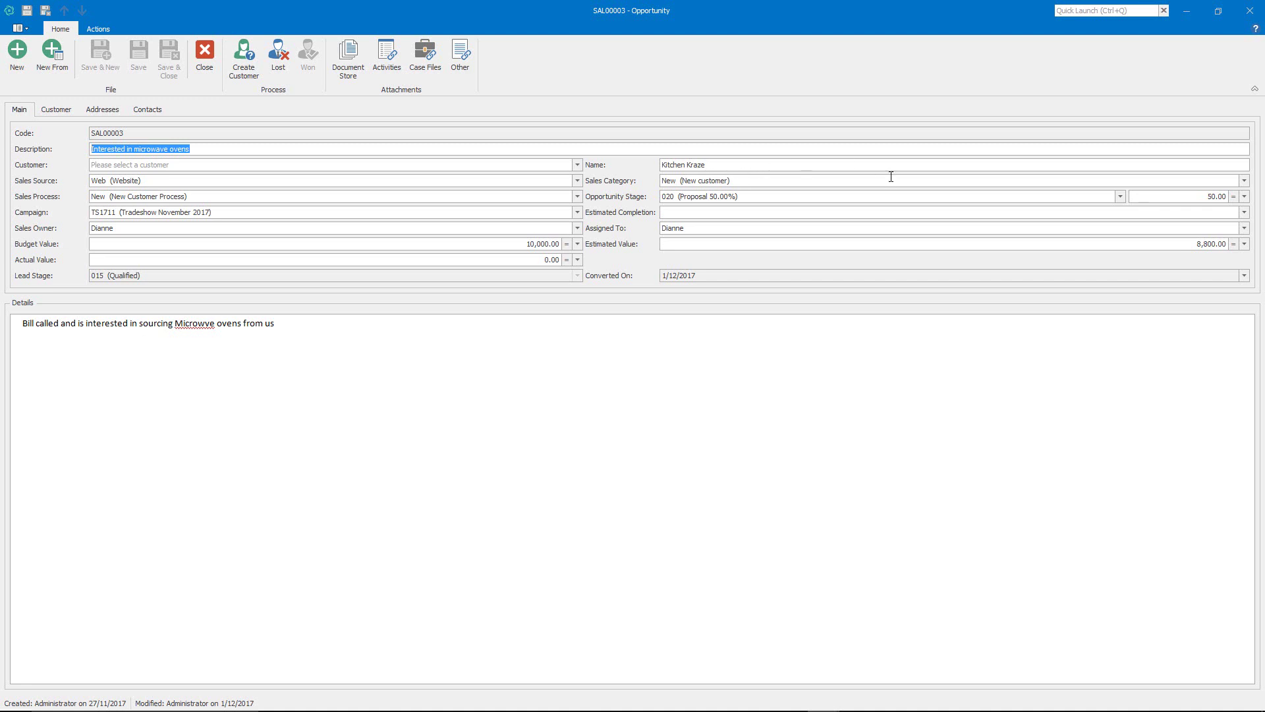
Step: Move SAL00003 to stage 030 Contract Signed, mark it Won, and create a Kitchen Kraze customer
{"action": "left_click", "coordinate": [1121, 197]}
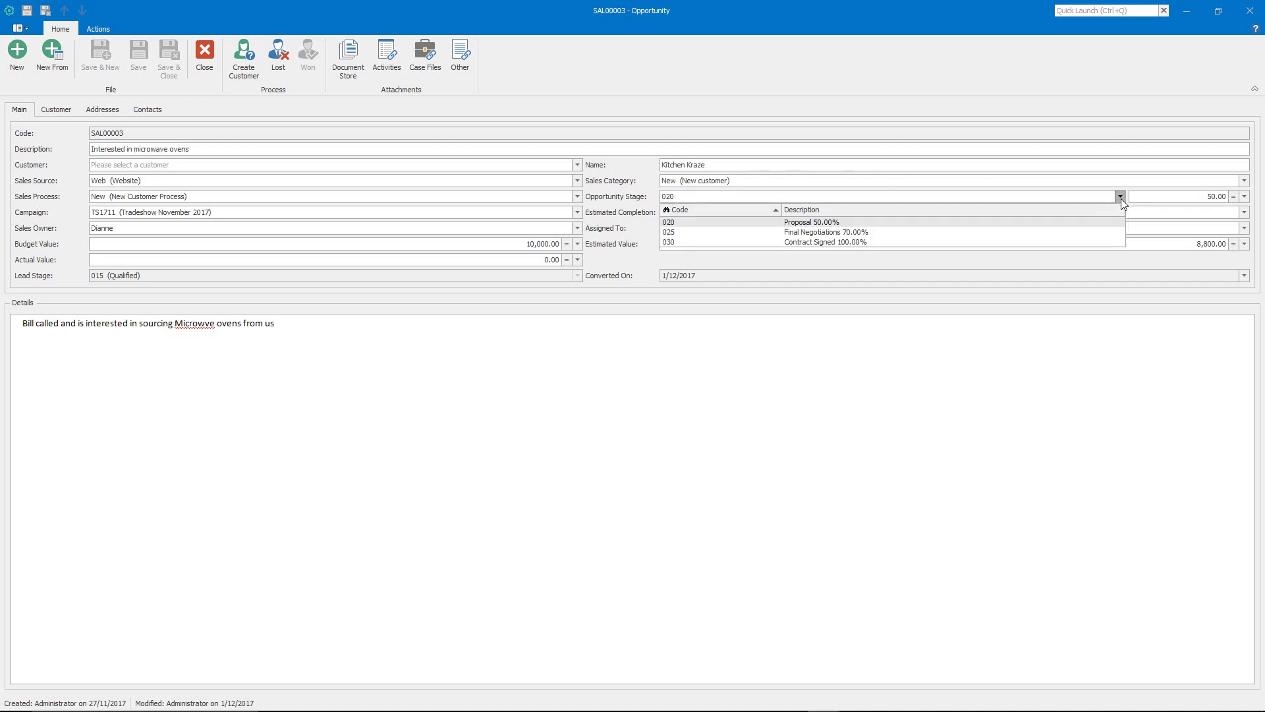
{"action": "left_click", "coordinate": [1031, 243]}
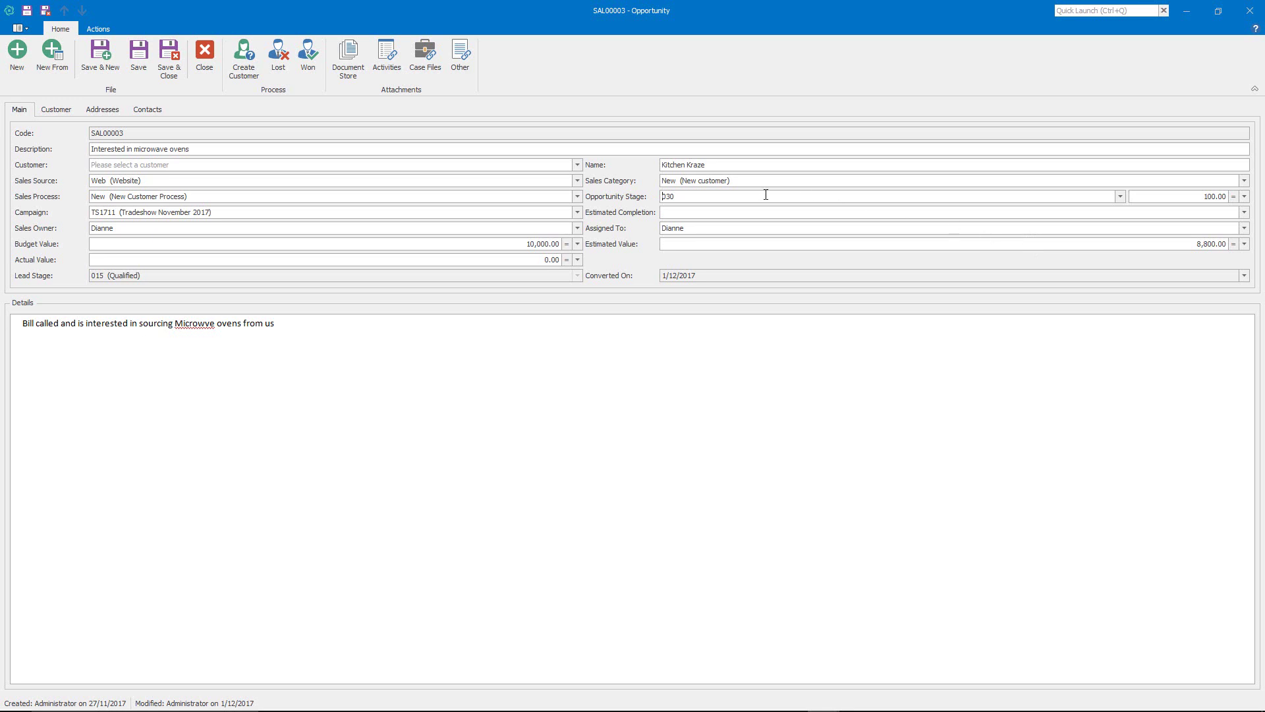
{"action": "left_click", "coordinate": [690, 199]}
{"action": "left_click", "coordinate": [310, 73]}
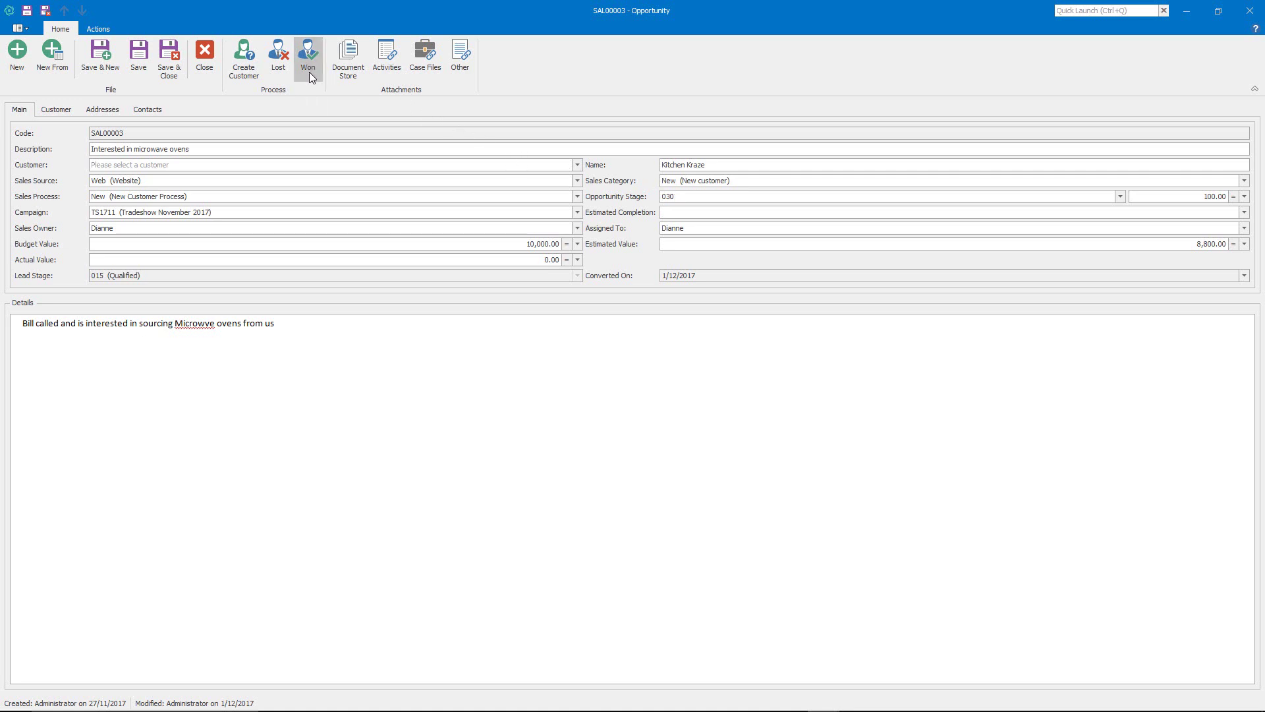
{"action": "left_click", "coordinate": [241, 66]}
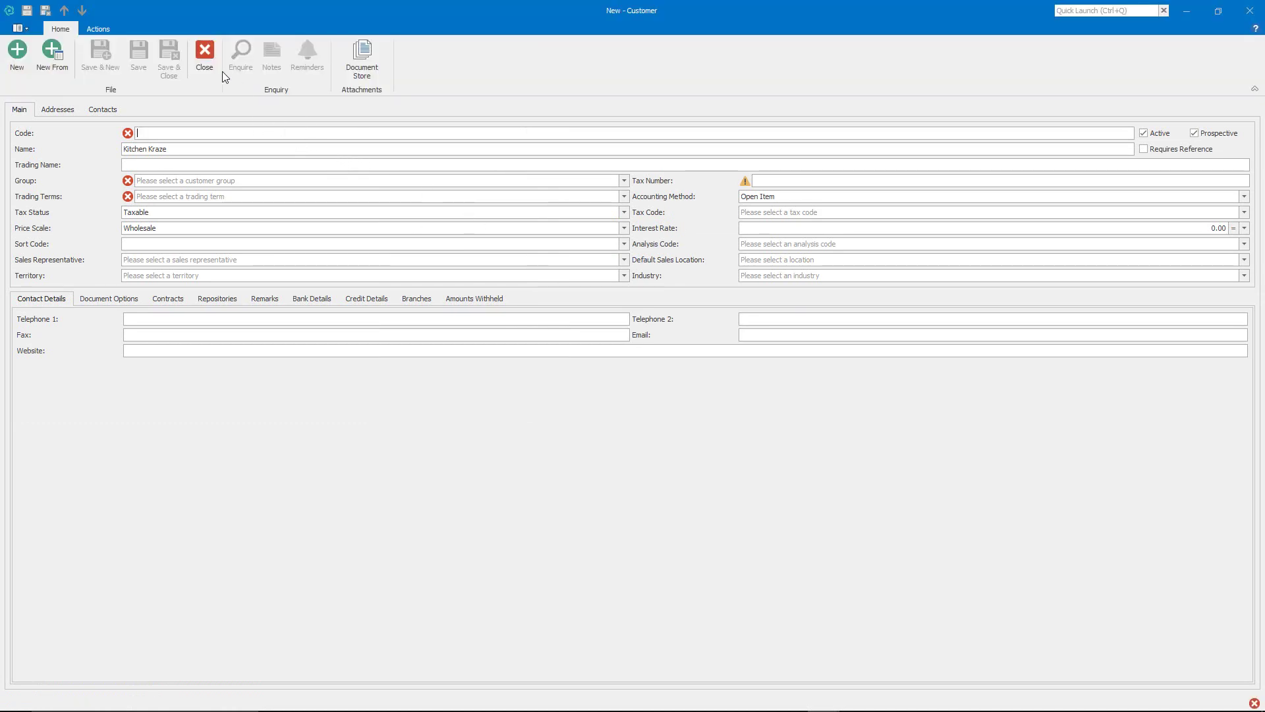
Step: Close the new Kitchen Kraze customer form without saving it
{"action": "left_click", "coordinate": [202, 68]}
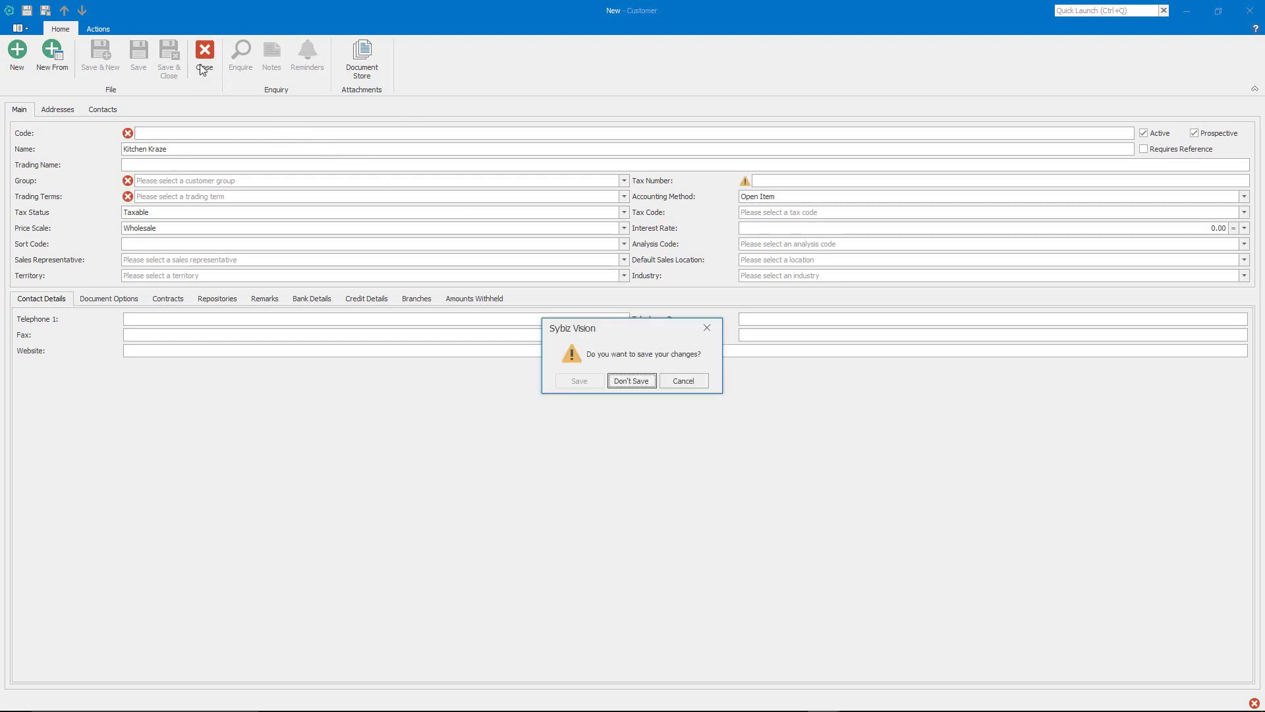
{"action": "left_click", "coordinate": [642, 380]}
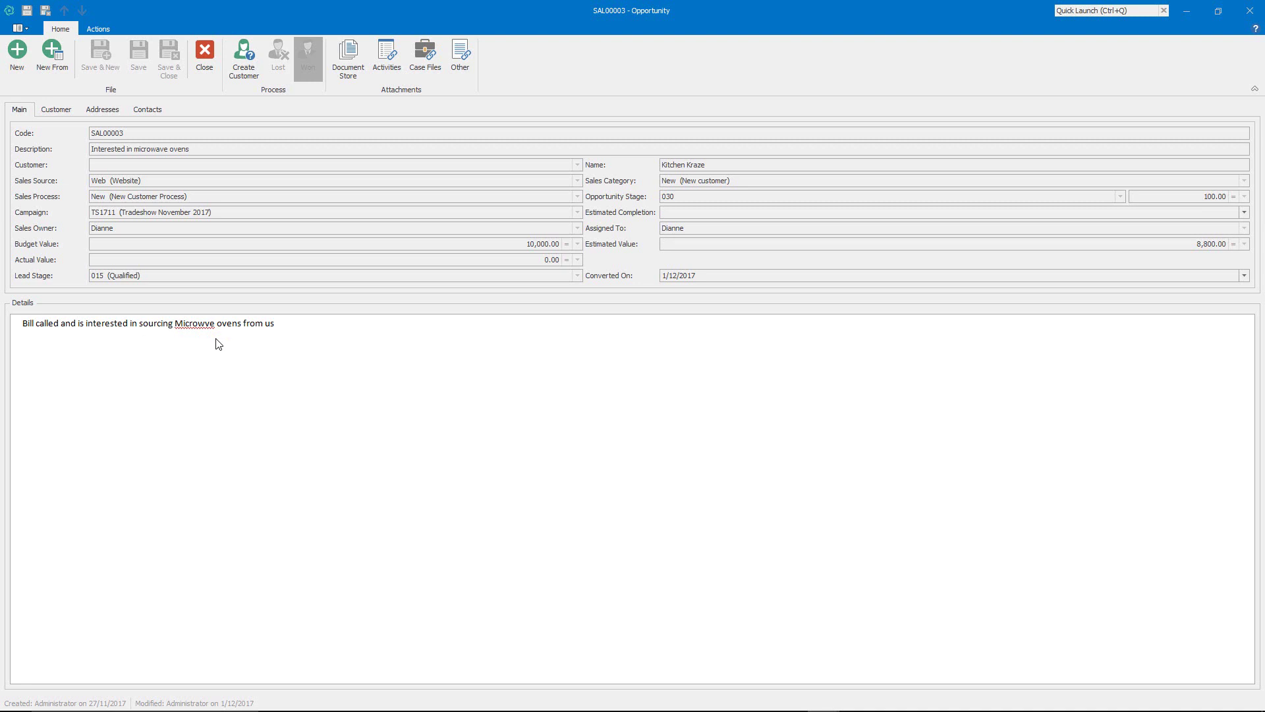
Step: Close won opportunity SAL00003 and show the Open Activities list, tasks TK00001 to TK00009
{"action": "left_click", "coordinate": [204, 67]}
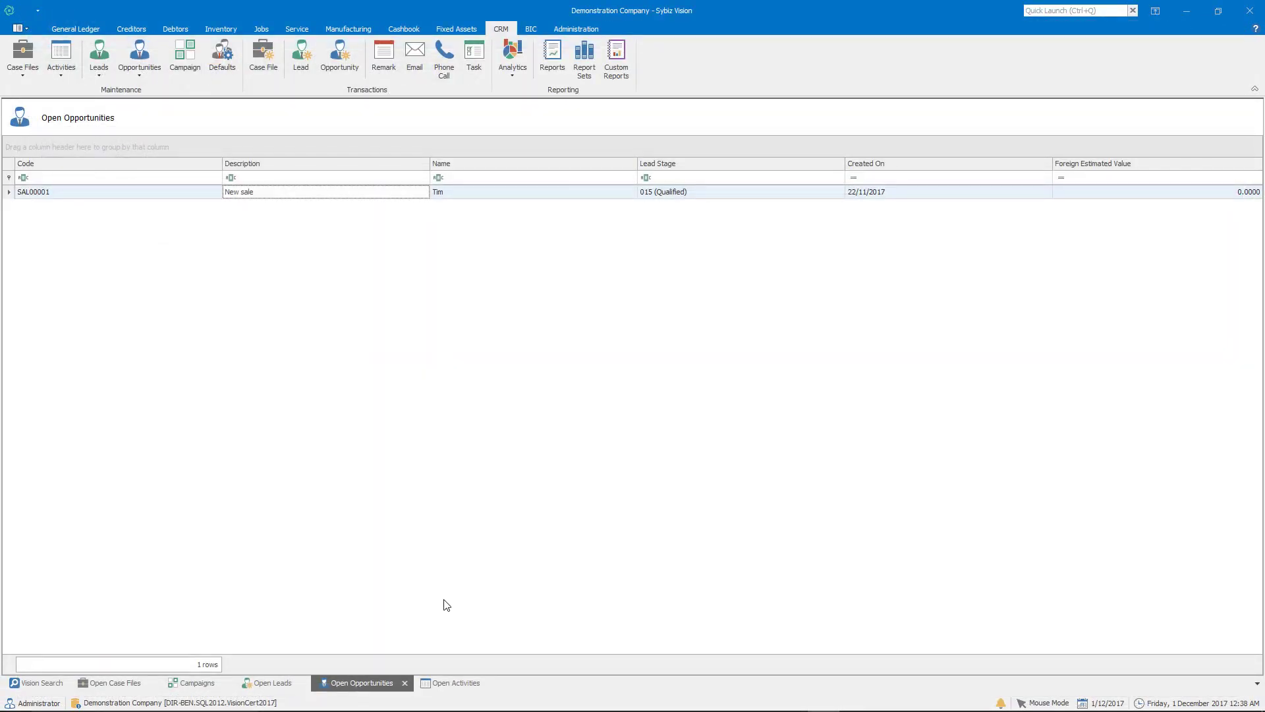
{"action": "left_click", "coordinate": [447, 686]}
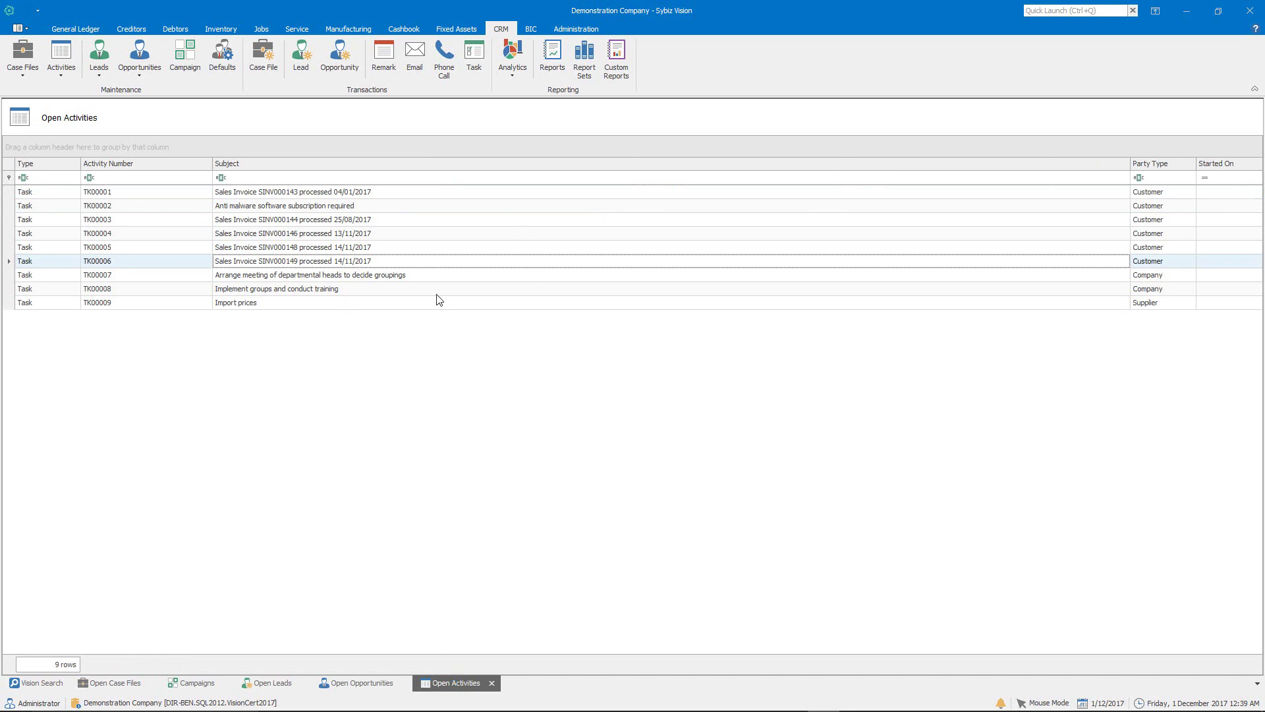
{"action": "double_click", "coordinate": [383, 304]}
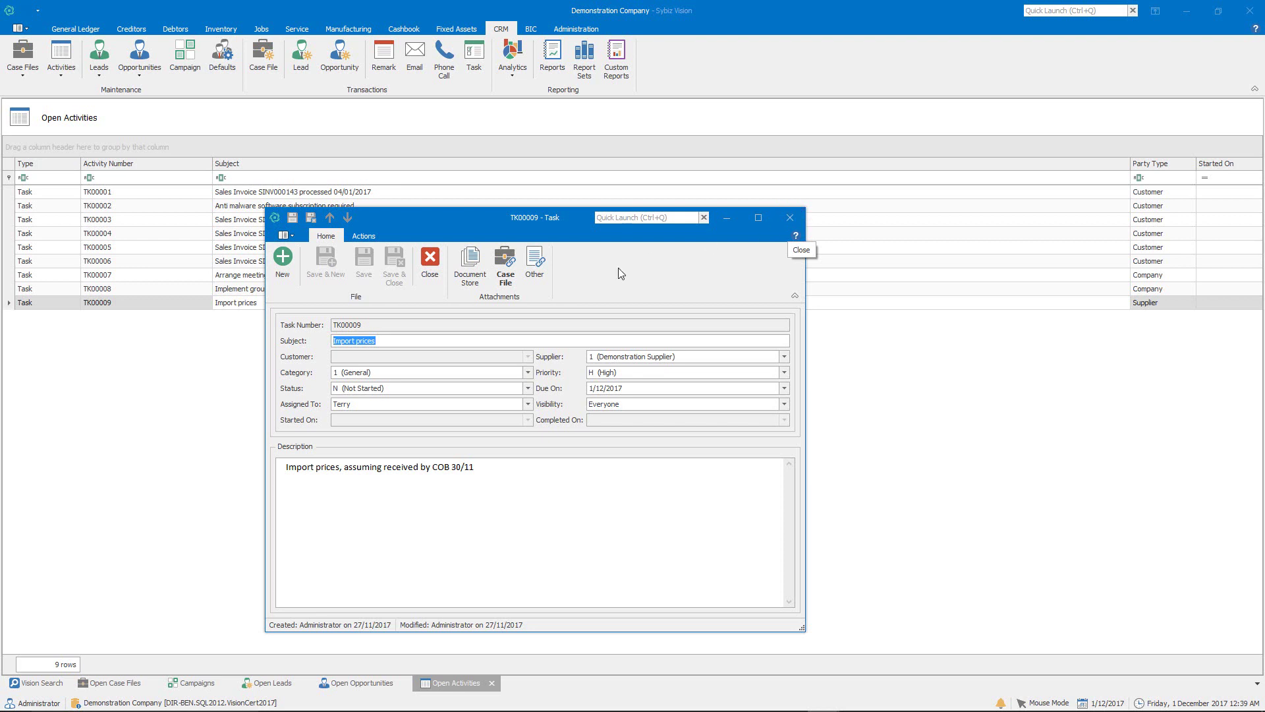
{"action": "left_click", "coordinate": [509, 273]}
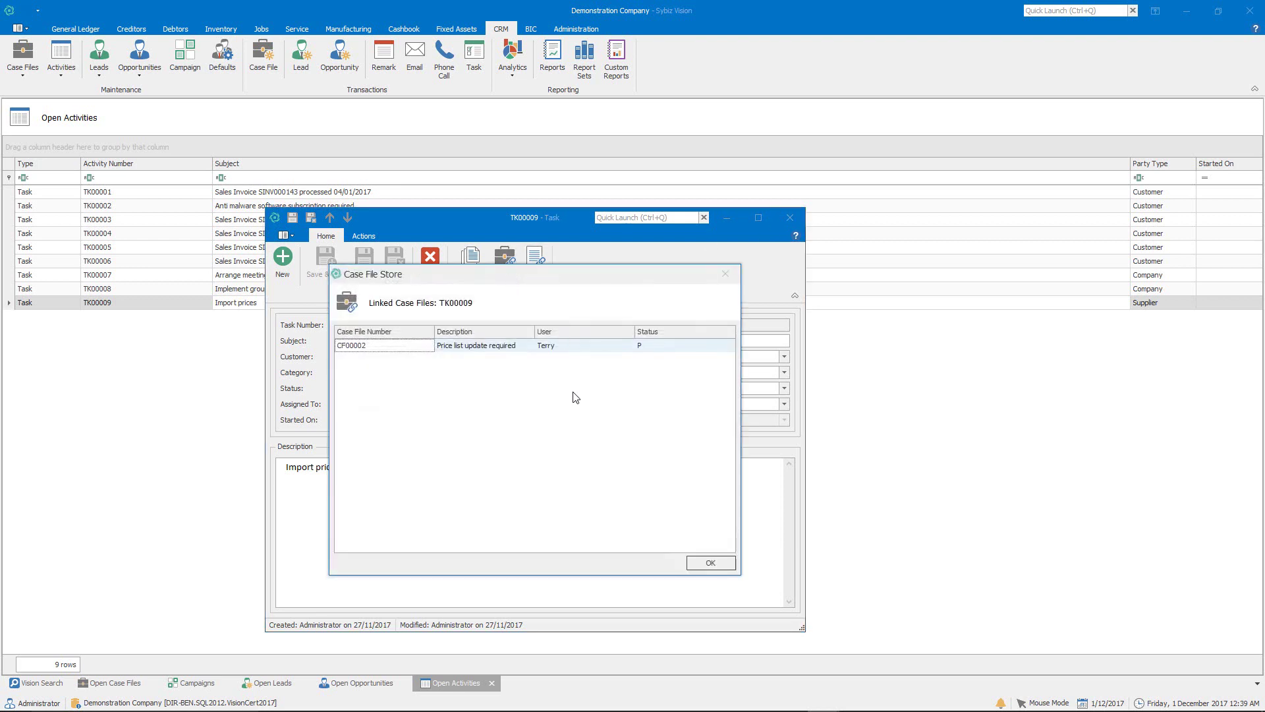
{"action": "left_click", "coordinate": [706, 562]}
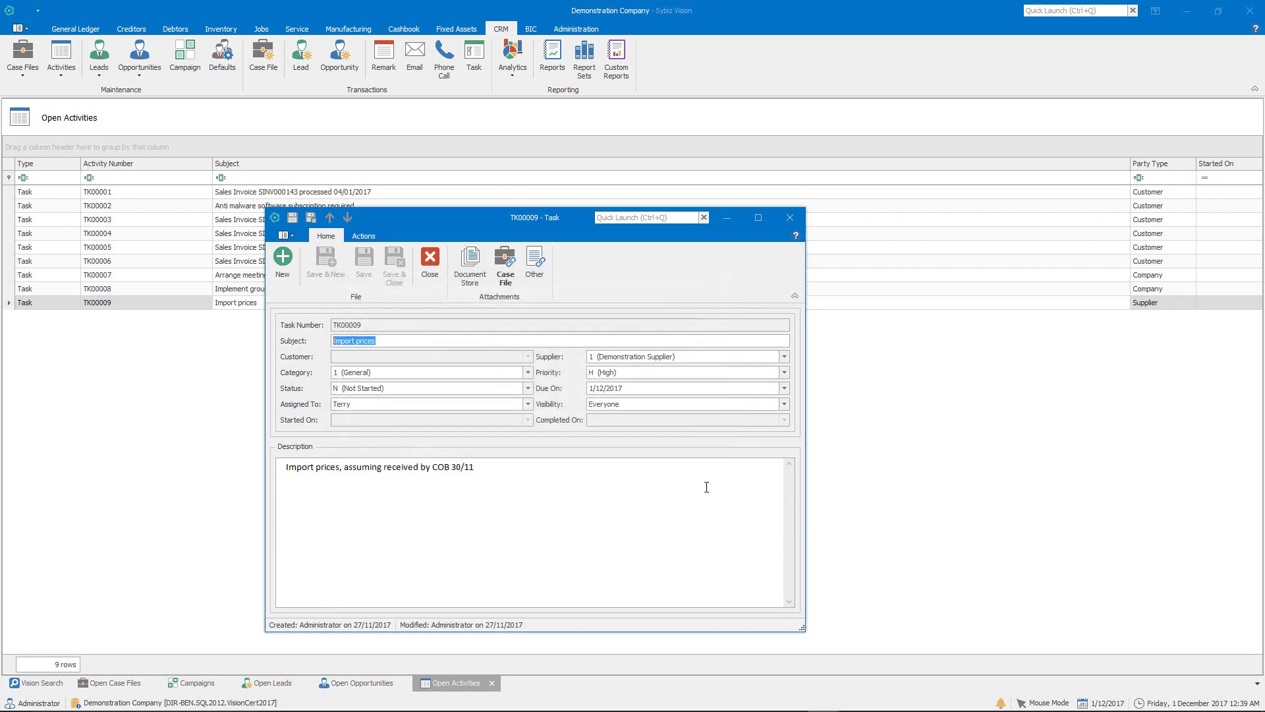
{"action": "left_click", "coordinate": [790, 217]}
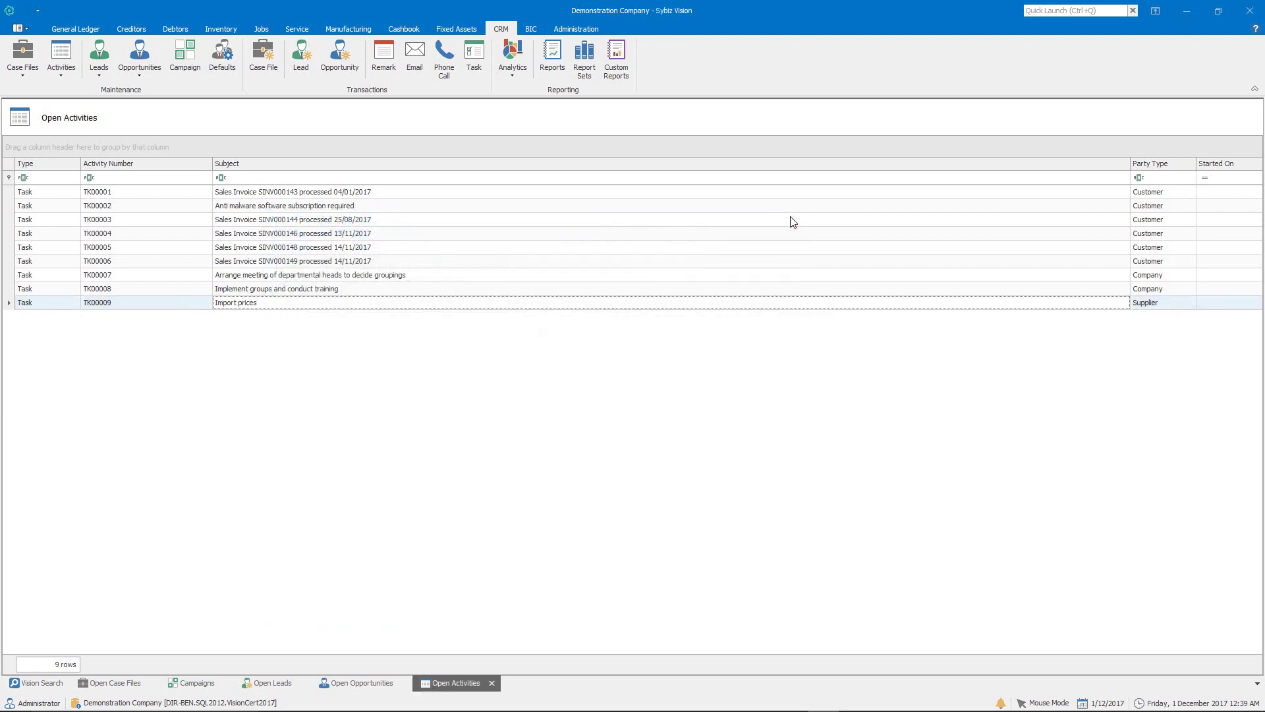
{"action": "left_click", "coordinate": [394, 261]}
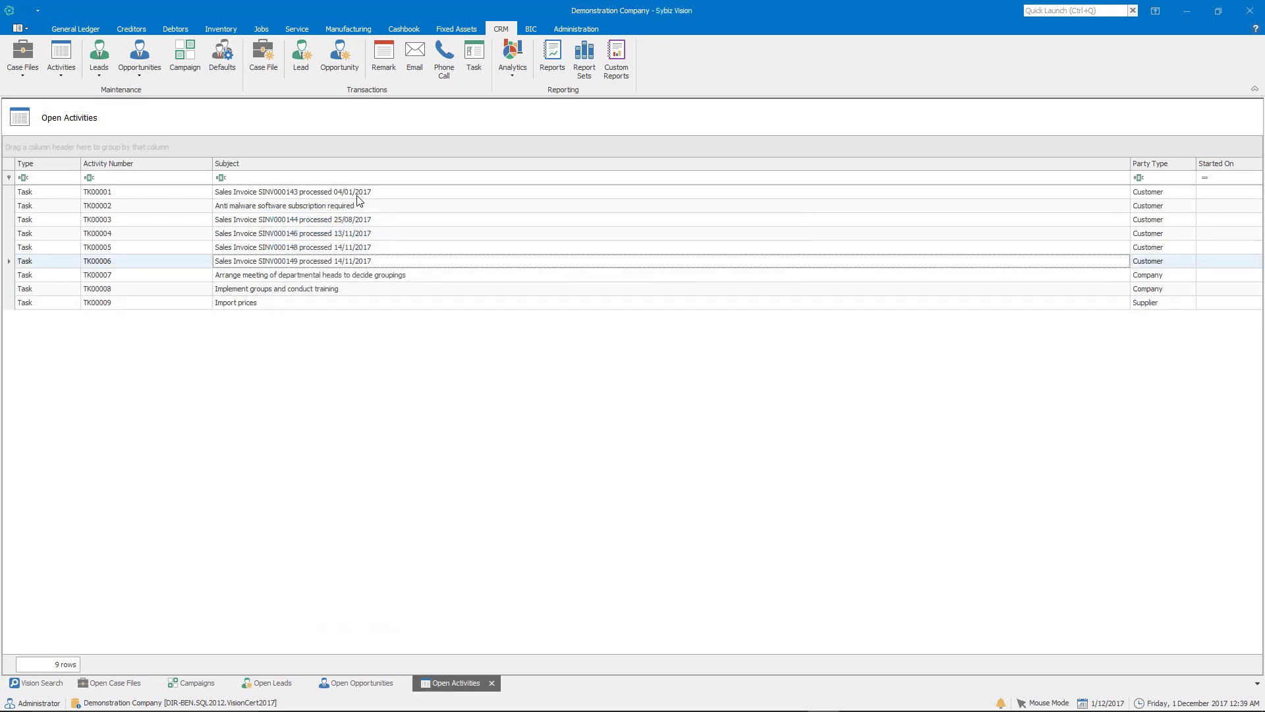